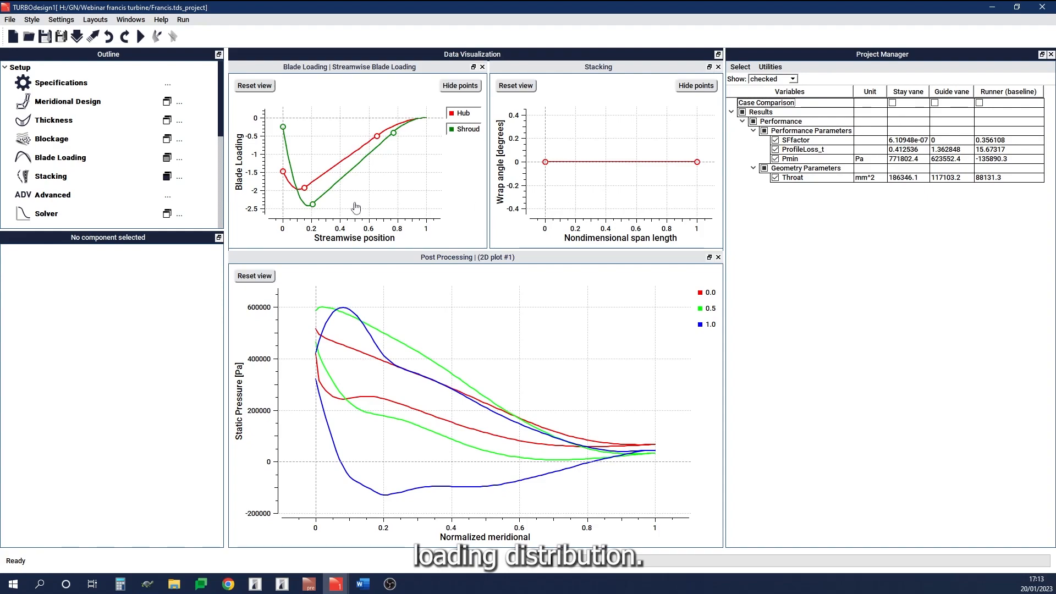
Step: Hide the Blade Loading, Stacking and post-processing 2D plots to clear the visualization area
{"action": "left_click", "coordinate": [167, 158]}
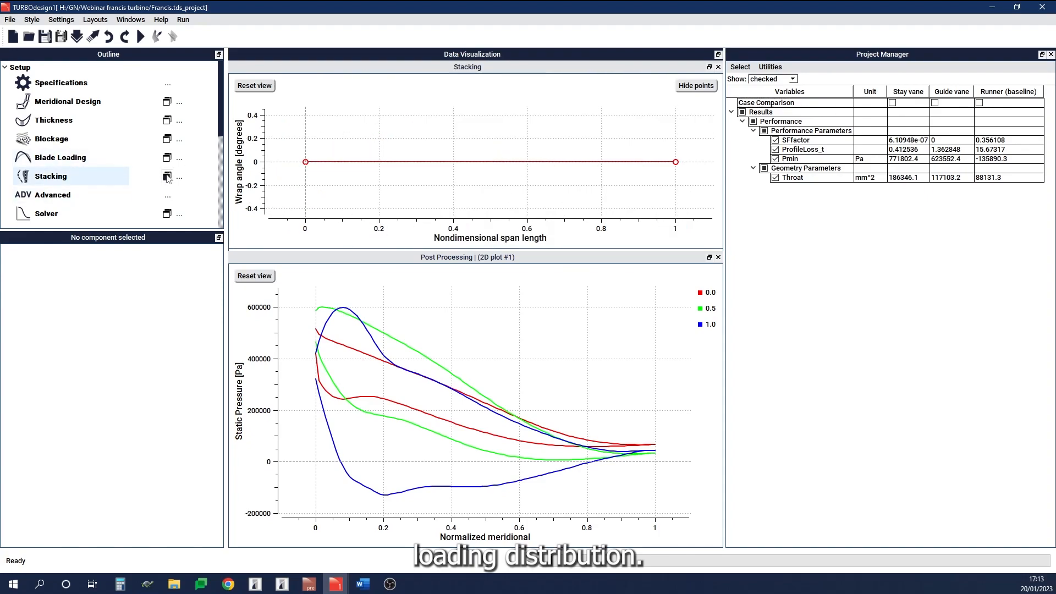
{"action": "left_click", "coordinate": [168, 177]}
{"action": "scroll", "coordinate": [167, 166], "scroll_direction": "down", "scroll_amount": 3}
{"action": "left_click", "coordinate": [166, 157]}
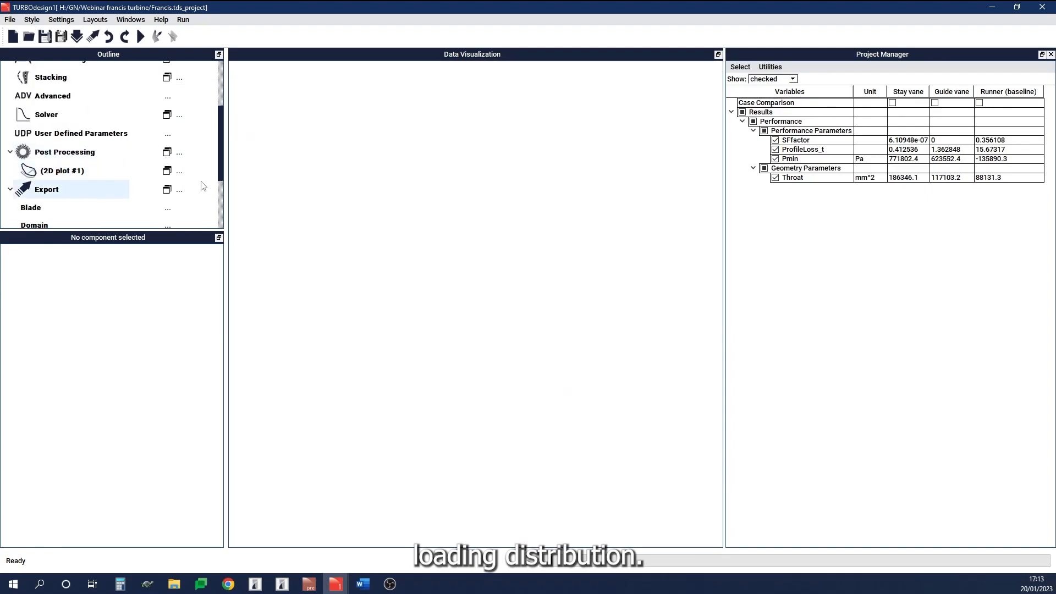
Step: Add a new optimization to the project
{"action": "scroll", "coordinate": [201, 184], "scroll_direction": "down", "scroll_amount": 3}
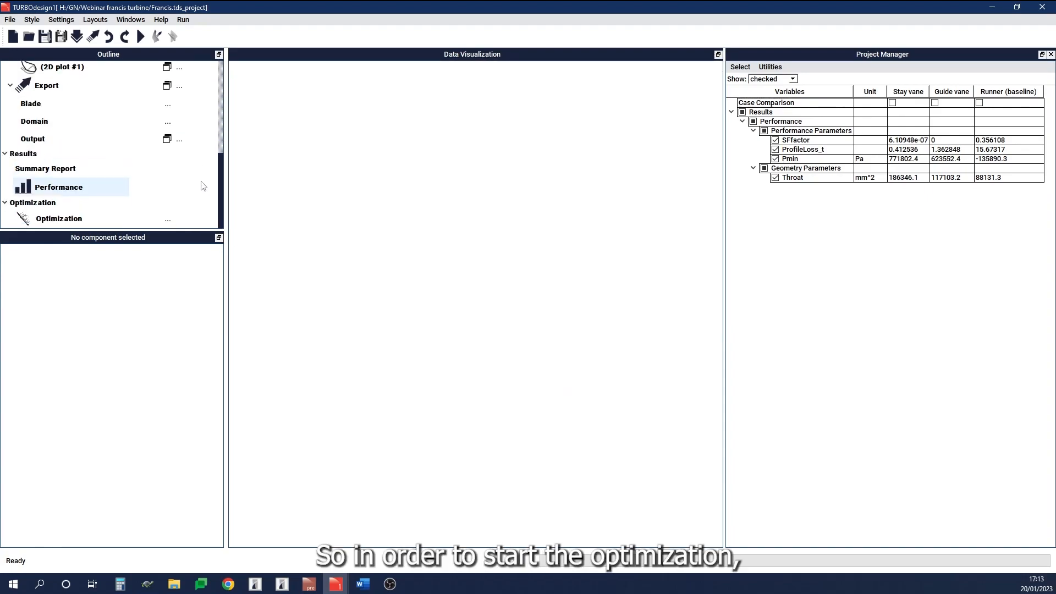
{"action": "left_click", "coordinate": [167, 219]}
{"action": "left_click", "coordinate": [236, 234]}
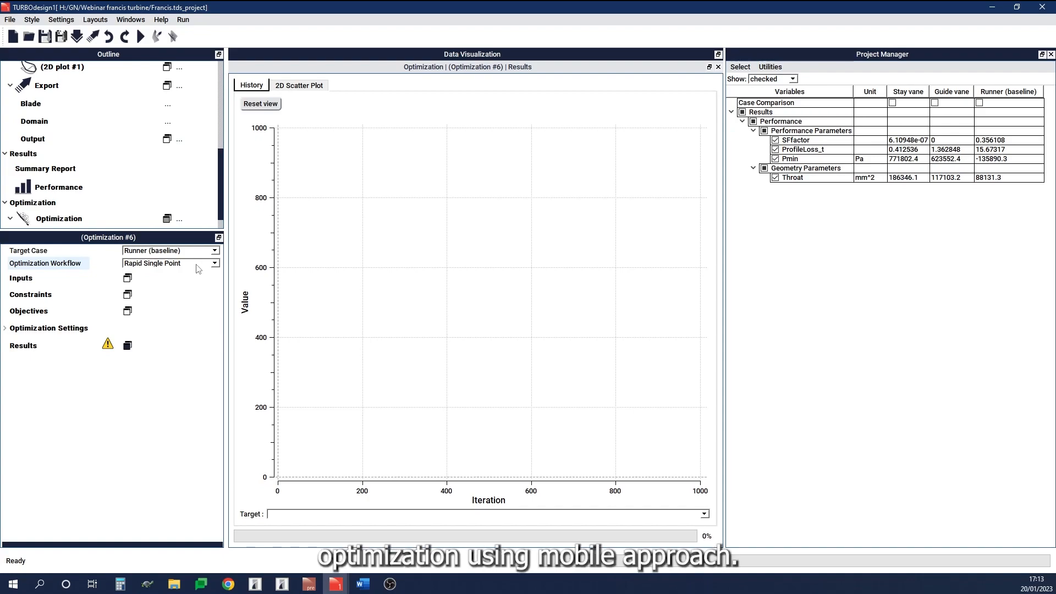
Step: Show the new optimization's Inputs, Constraints and Objectives views alongside its results
{"action": "left_click", "coordinate": [127, 278]}
{"action": "left_click", "coordinate": [127, 294]}
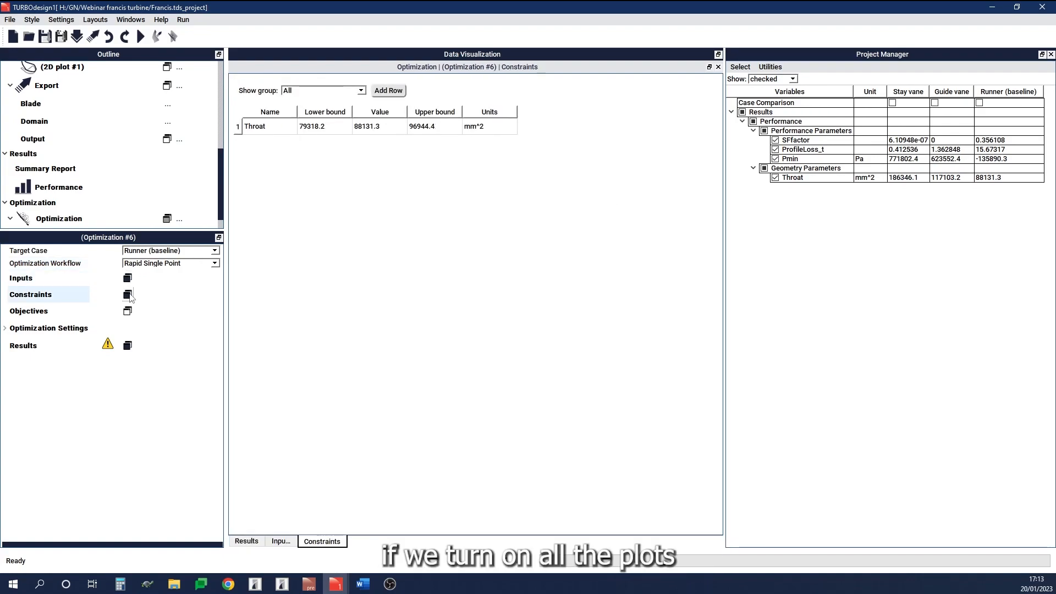
{"action": "left_click", "coordinate": [127, 311]}
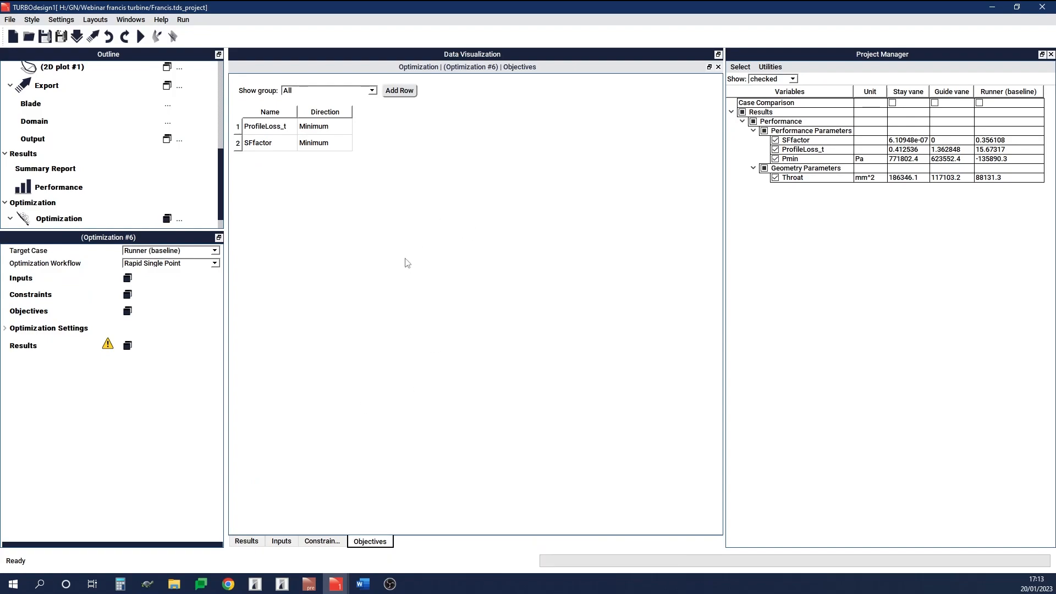
Step: Rearrange the optimization views so Inputs and Constraints sit side by side above Objectives and Results
{"action": "left_click", "coordinate": [258, 542]}
{"action": "left_click_drag", "start_coordinate": [501, 72], "coordinate": [479, 429]}
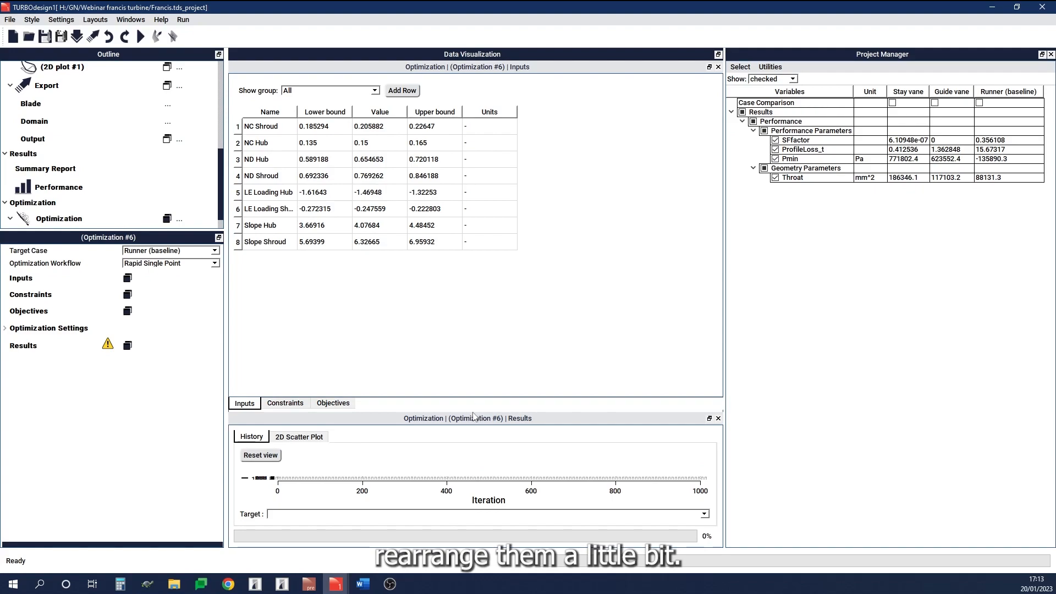
{"action": "left_click_drag", "start_coordinate": [466, 410], "coordinate": [461, 312]}
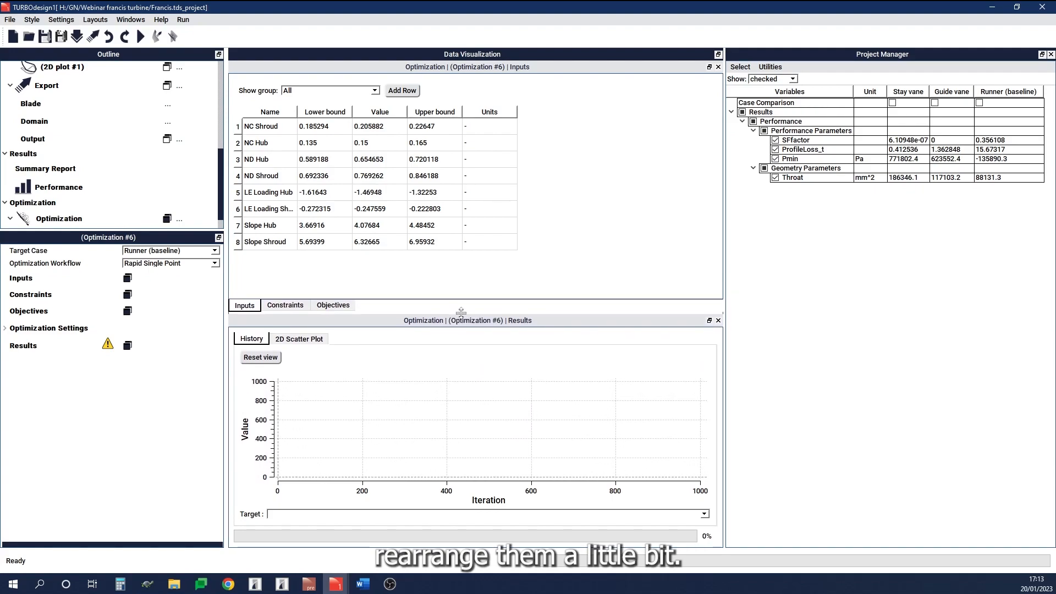
{"action": "left_click", "coordinate": [329, 305]}
{"action": "left_click_drag", "start_coordinate": [568, 70], "coordinate": [275, 394]}
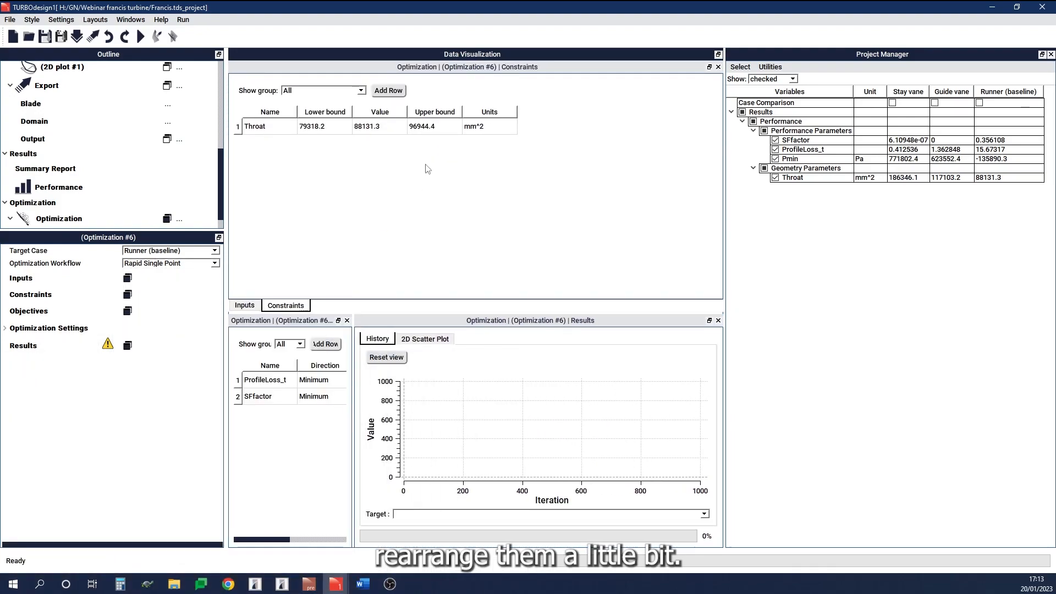
{"action": "left_click_drag", "start_coordinate": [465, 68], "coordinate": [467, 177]}
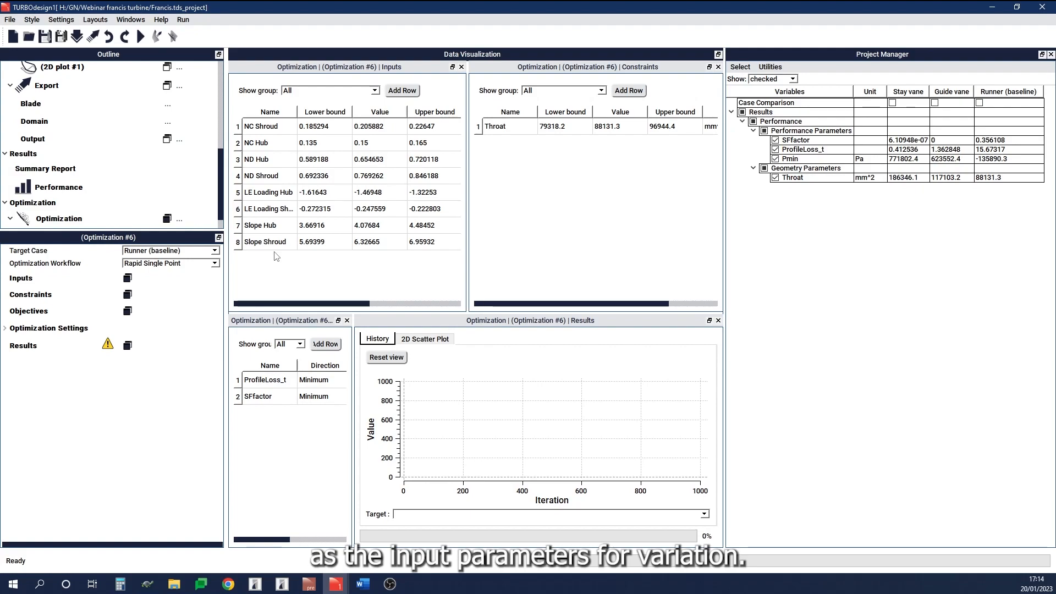
Step: Add the Stacking variable Wrap angle[Shroud] as an optimization input parameter
{"action": "left_click", "coordinate": [417, 92]}
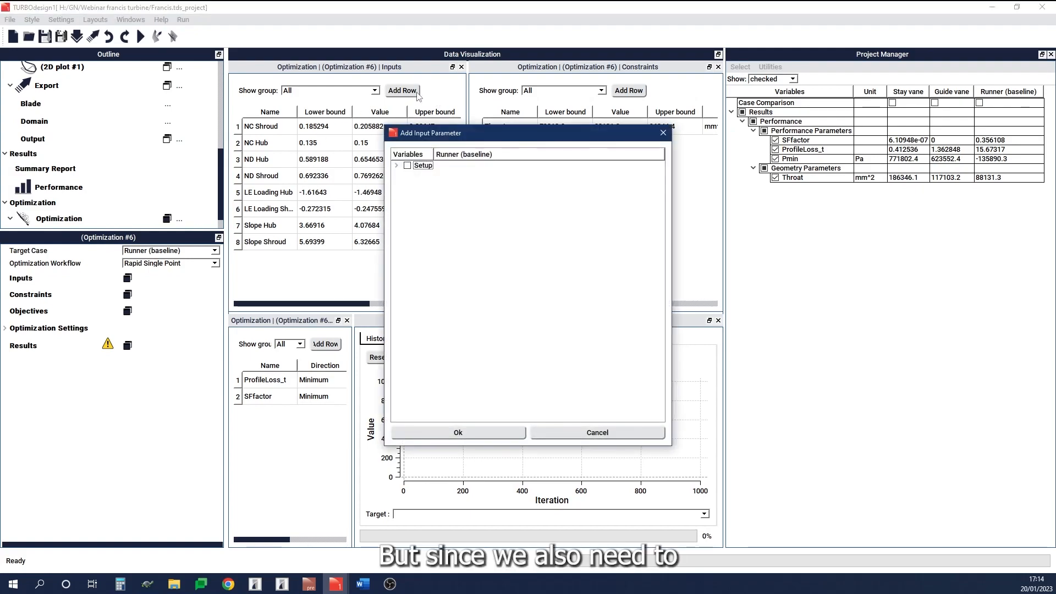
{"action": "left_click", "coordinate": [396, 165]}
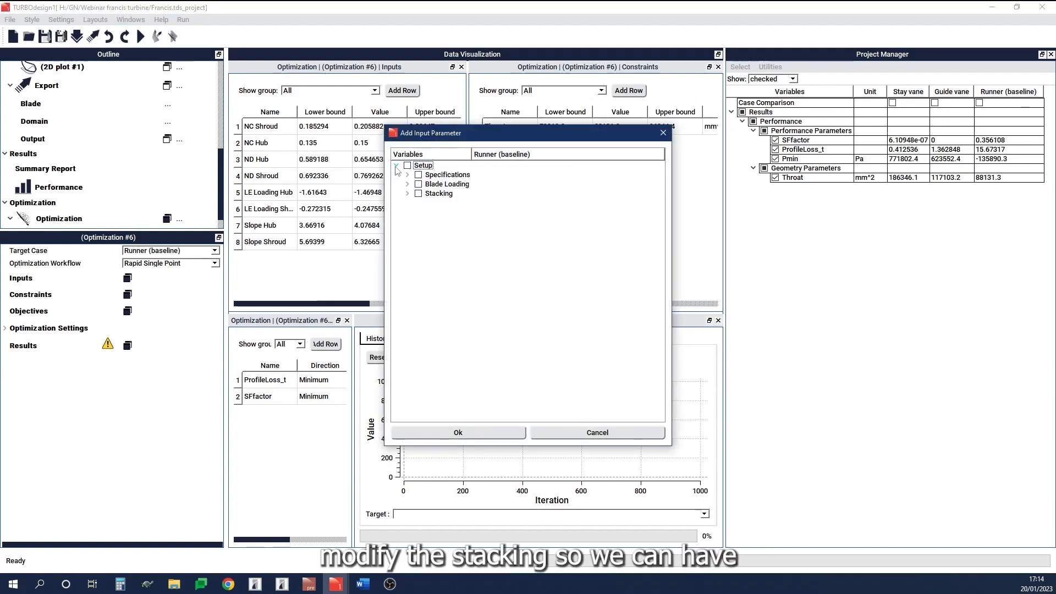
{"action": "left_click", "coordinate": [407, 194]}
{"action": "left_click", "coordinate": [419, 213]}
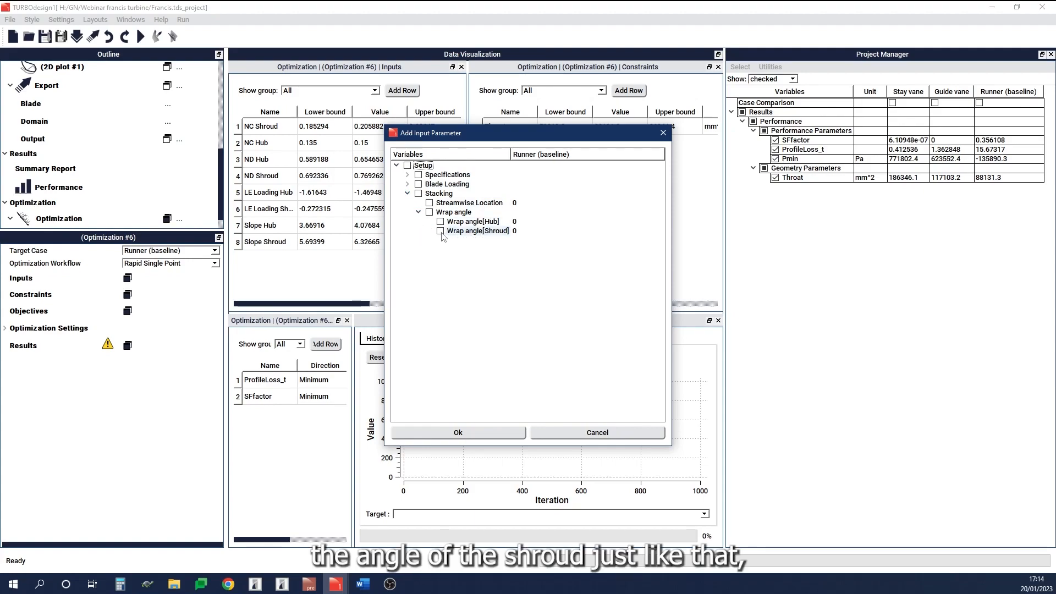
{"action": "left_click", "coordinate": [462, 435]}
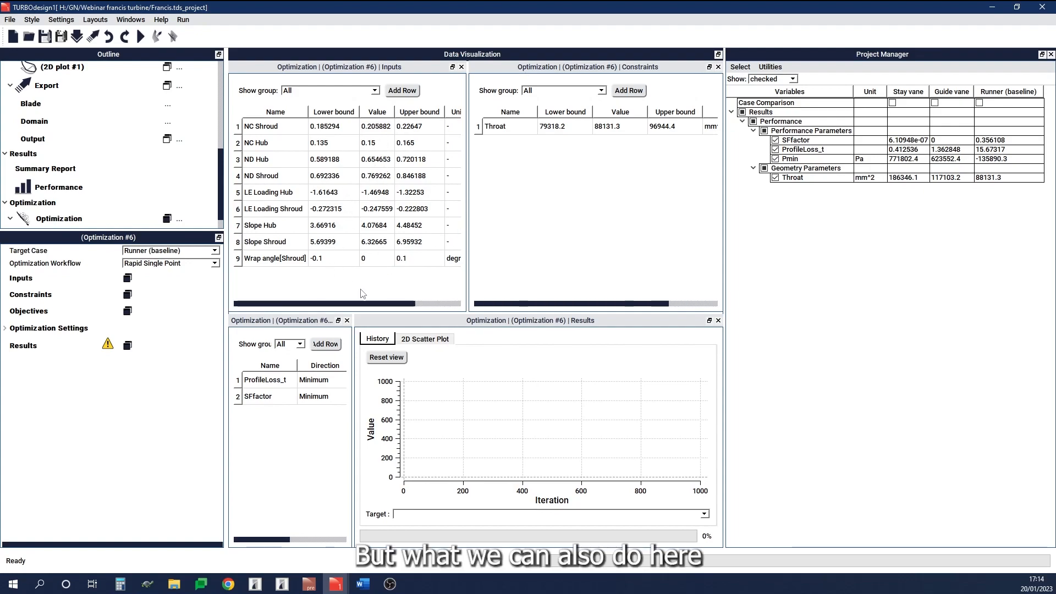
Step: Optimize the optimization's input ranges for the DoE
{"action": "scroll", "coordinate": [209, 200], "scroll_direction": "down", "scroll_amount": 1}
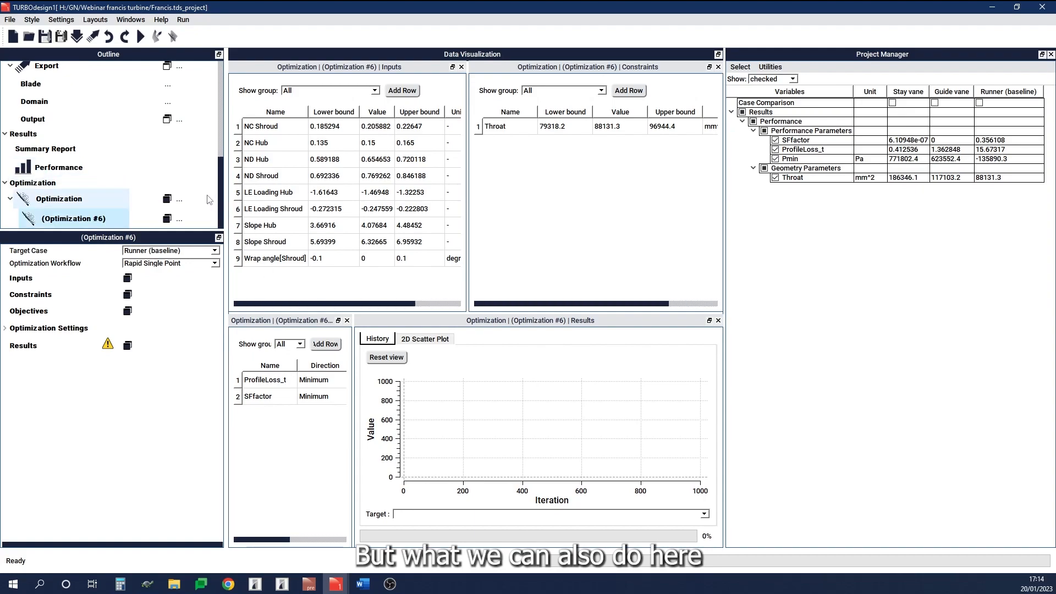
{"action": "left_click", "coordinate": [181, 220]}
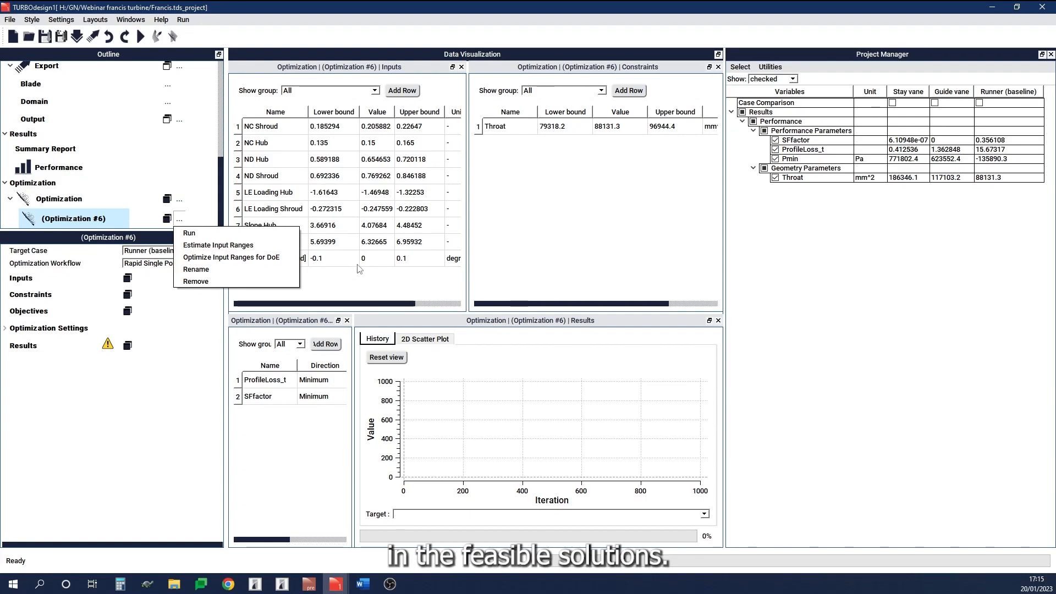
{"action": "left_click", "coordinate": [261, 249]}
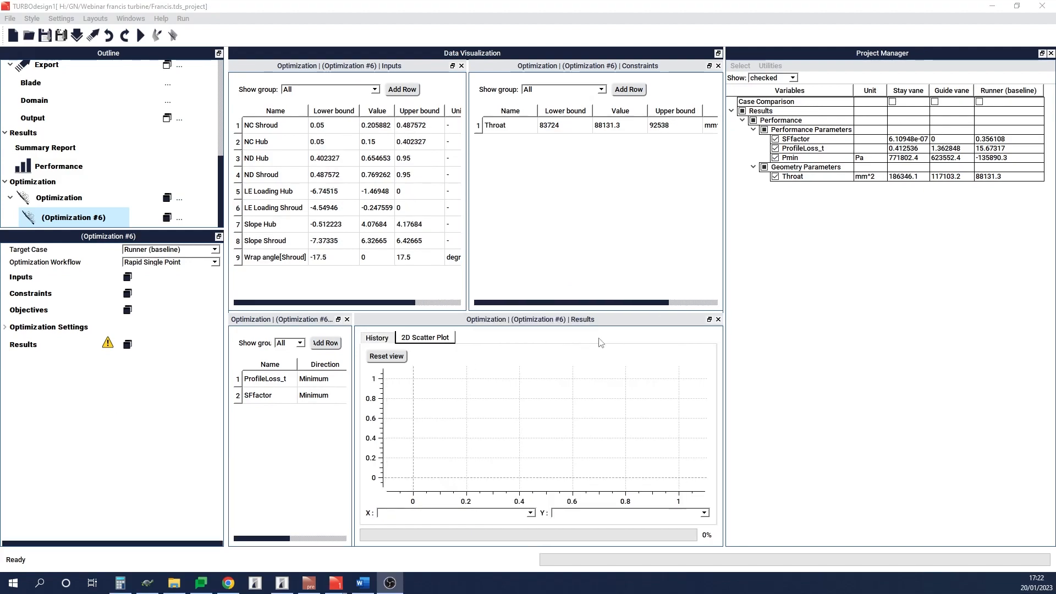
{"action": "left_click", "coordinate": [811, 317]}
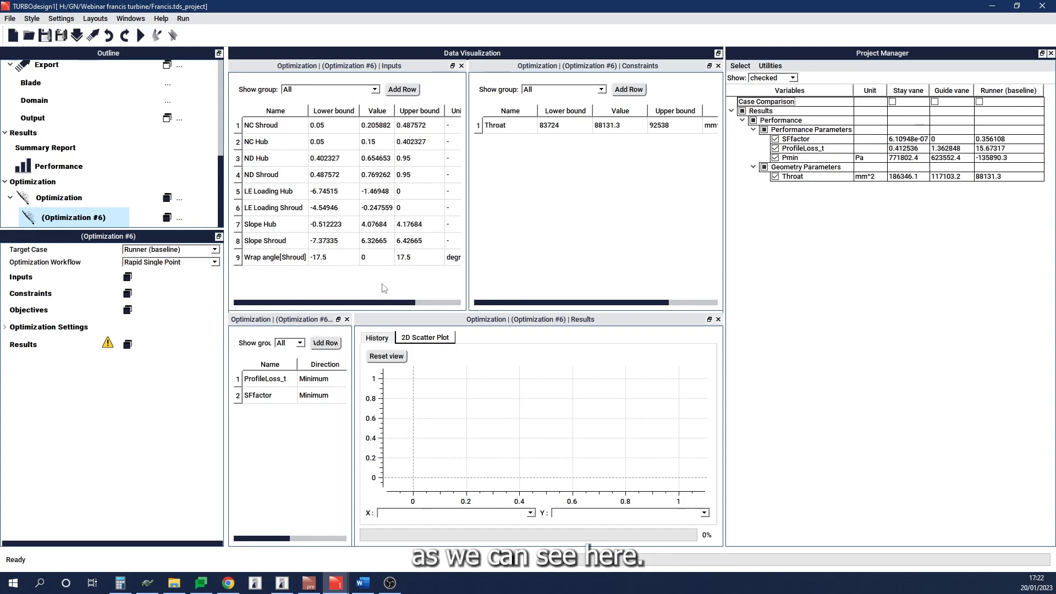
Step: Add the performance parameter SFfactor as a constraint alongside the throat area
{"action": "left_click", "coordinate": [586, 220]}
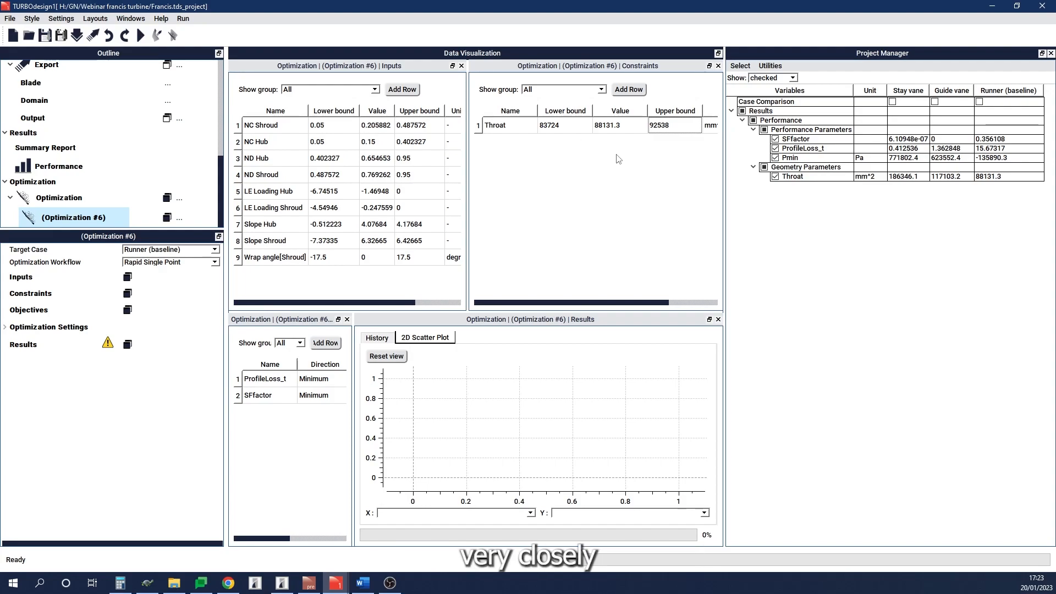
{"action": "left_click", "coordinate": [632, 91]}
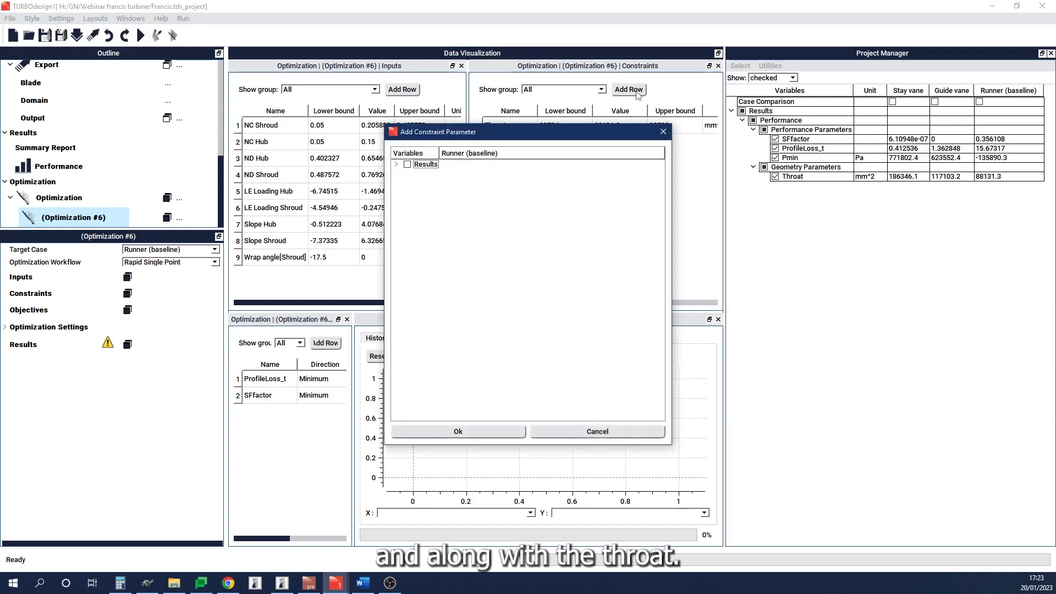
{"action": "left_click", "coordinate": [396, 165]}
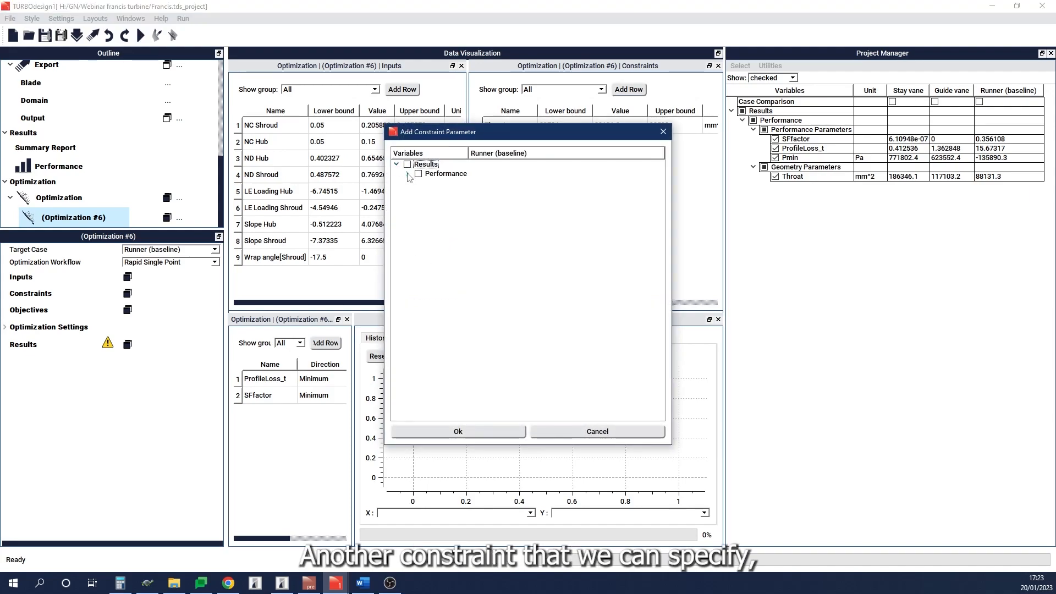
{"action": "left_click", "coordinate": [408, 174]}
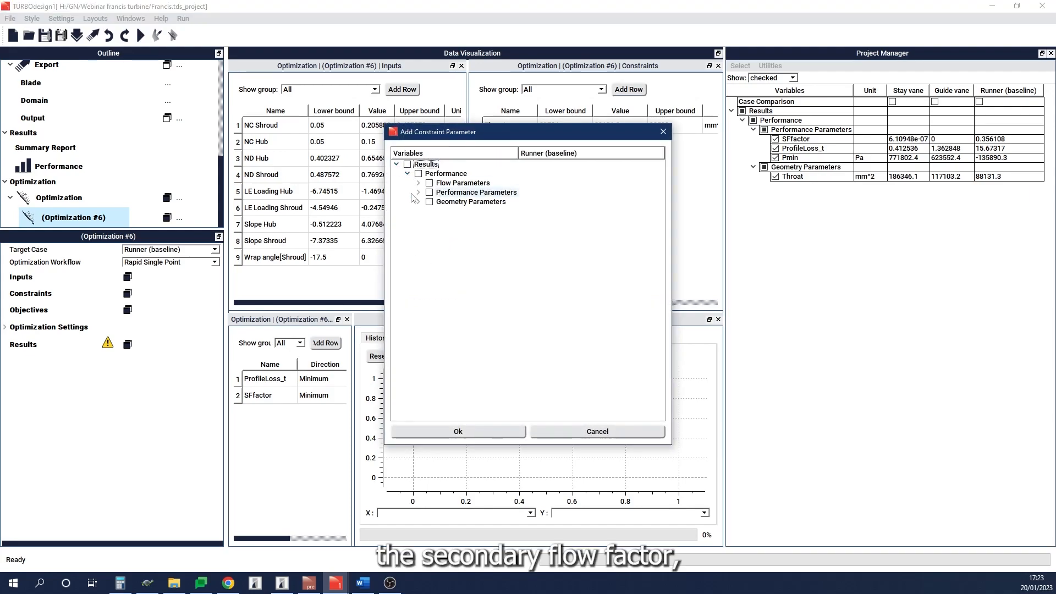
{"action": "left_click", "coordinate": [419, 193]}
{"action": "left_click", "coordinate": [441, 202]}
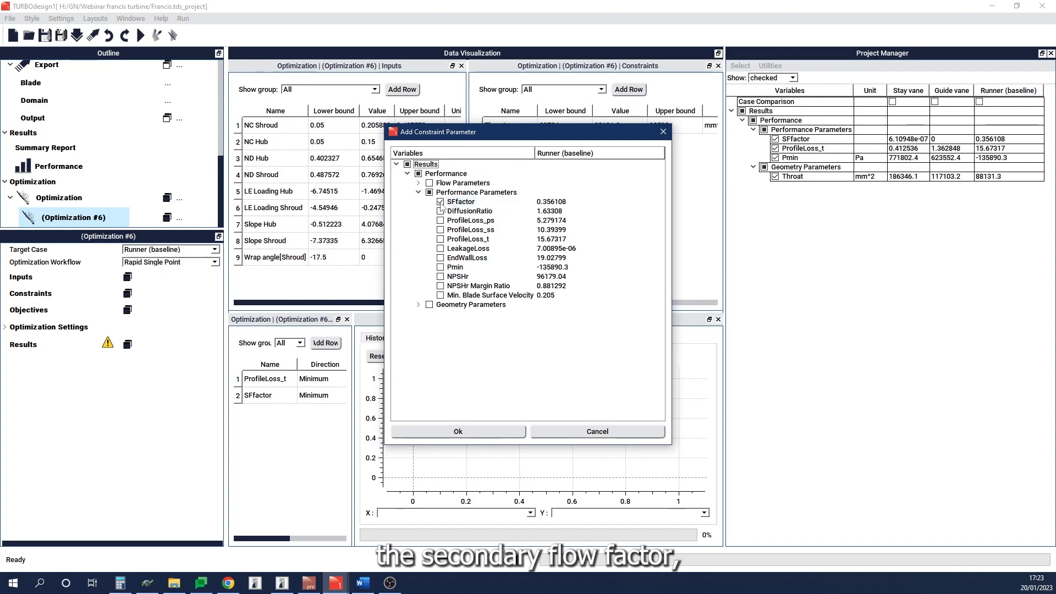
{"action": "left_click", "coordinate": [474, 433]}
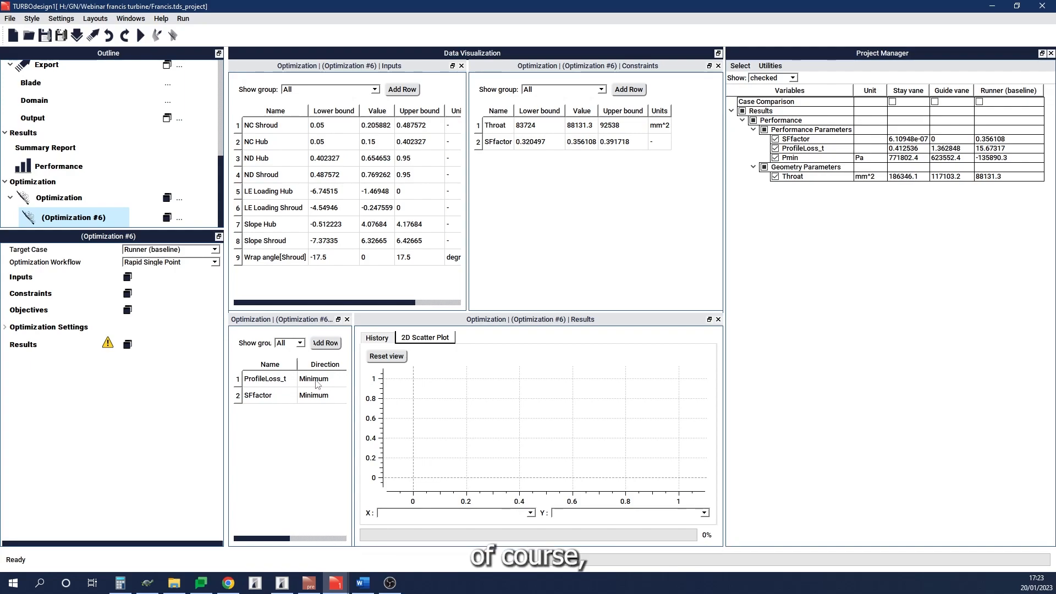
Step: Remove SFfactor from the optimization objectives
{"action": "left_click", "coordinate": [286, 398]}
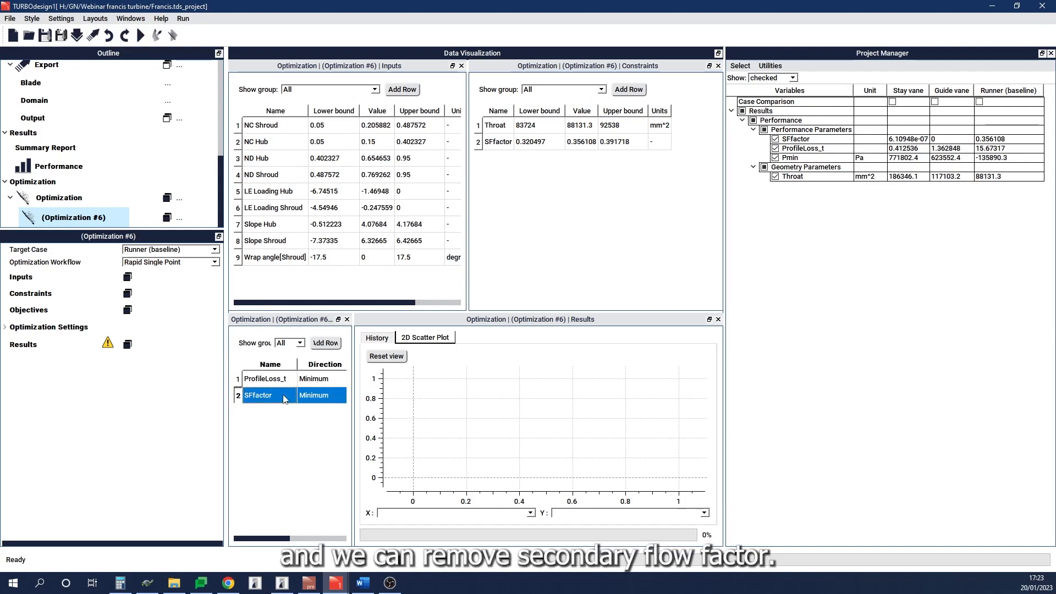
{"action": "right_click", "coordinate": [285, 398]}
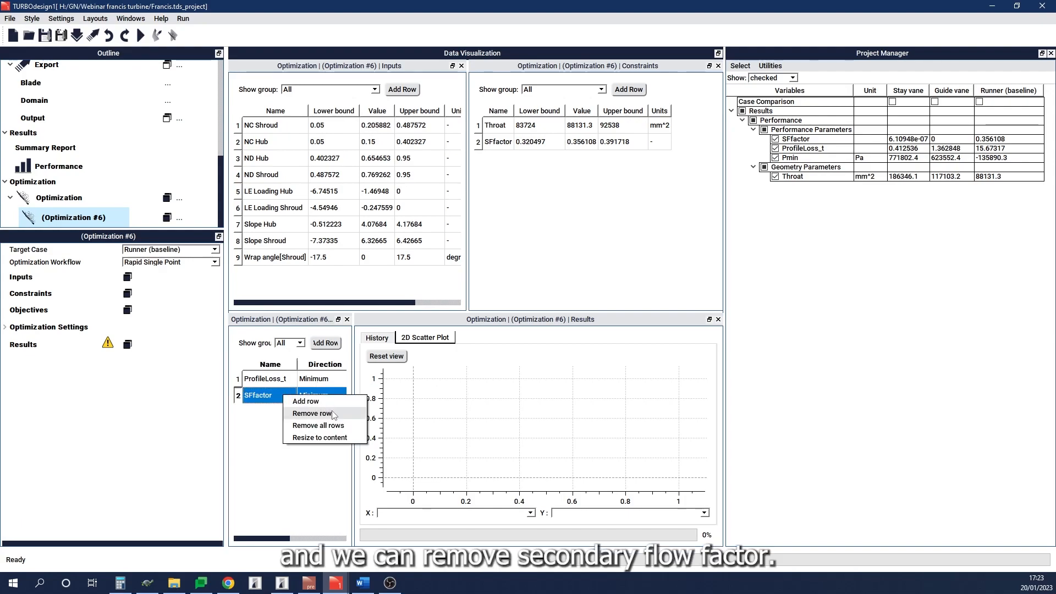
{"action": "left_click", "coordinate": [312, 414]}
Step: Add the performance parameter Pmin as an optimization objective
{"action": "left_click", "coordinate": [325, 343]}
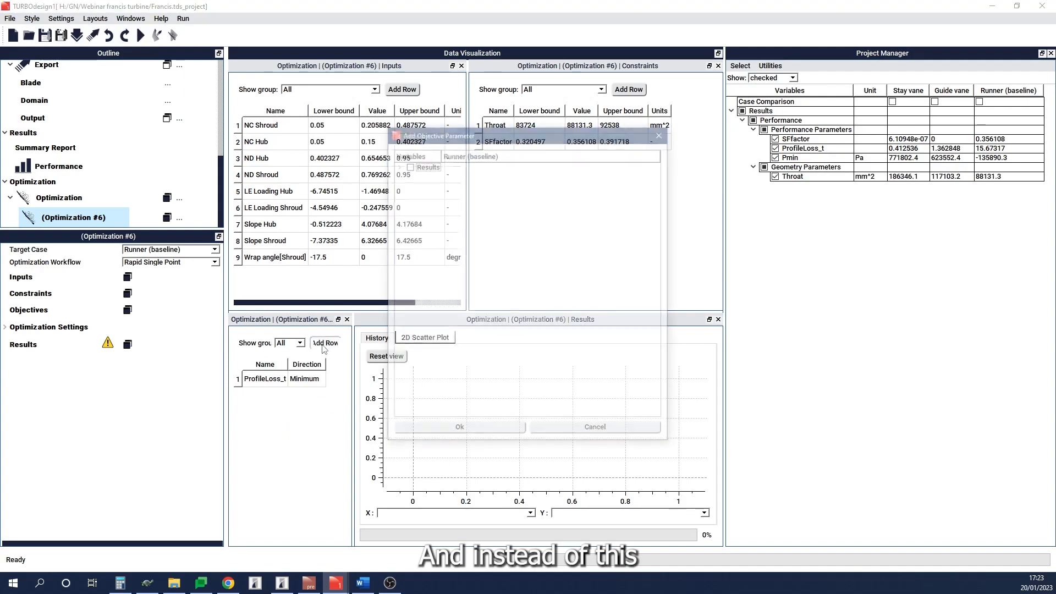
{"action": "left_click", "coordinate": [396, 164]}
{"action": "left_click", "coordinate": [408, 173]}
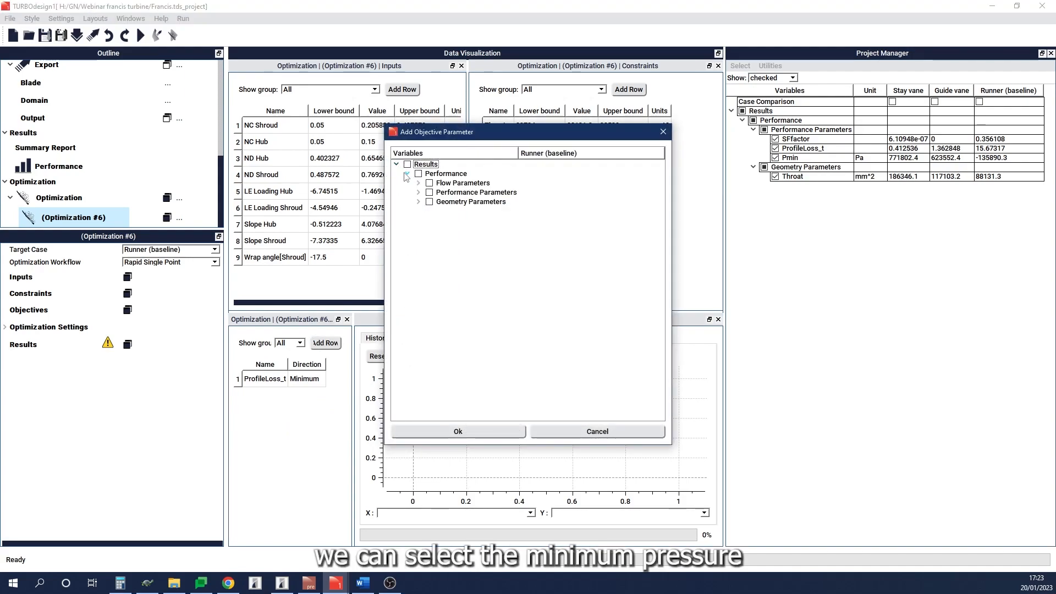
{"action": "left_click", "coordinate": [418, 192]}
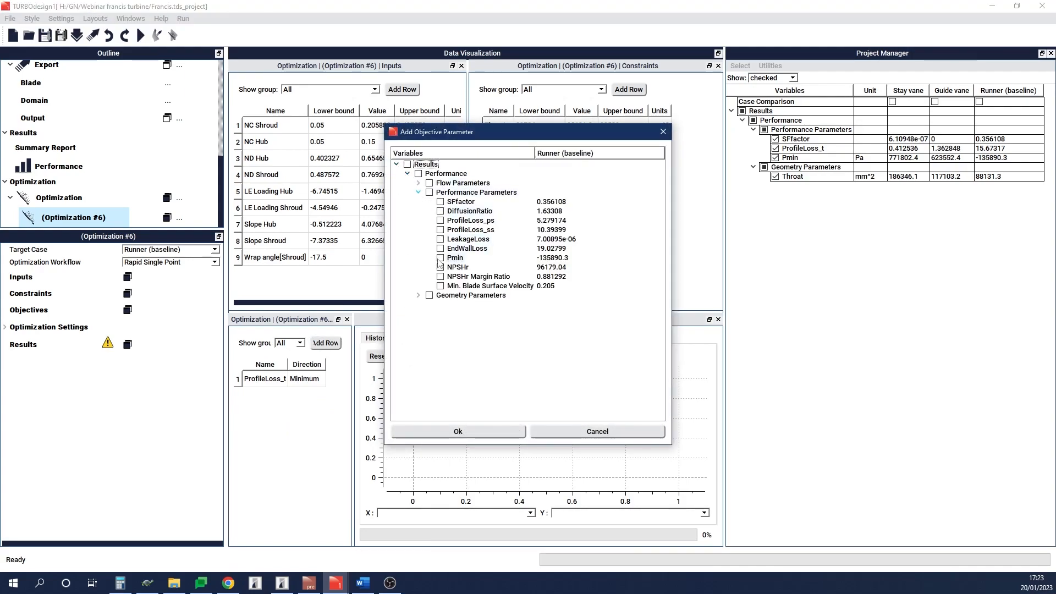
{"action": "left_click", "coordinate": [458, 431]}
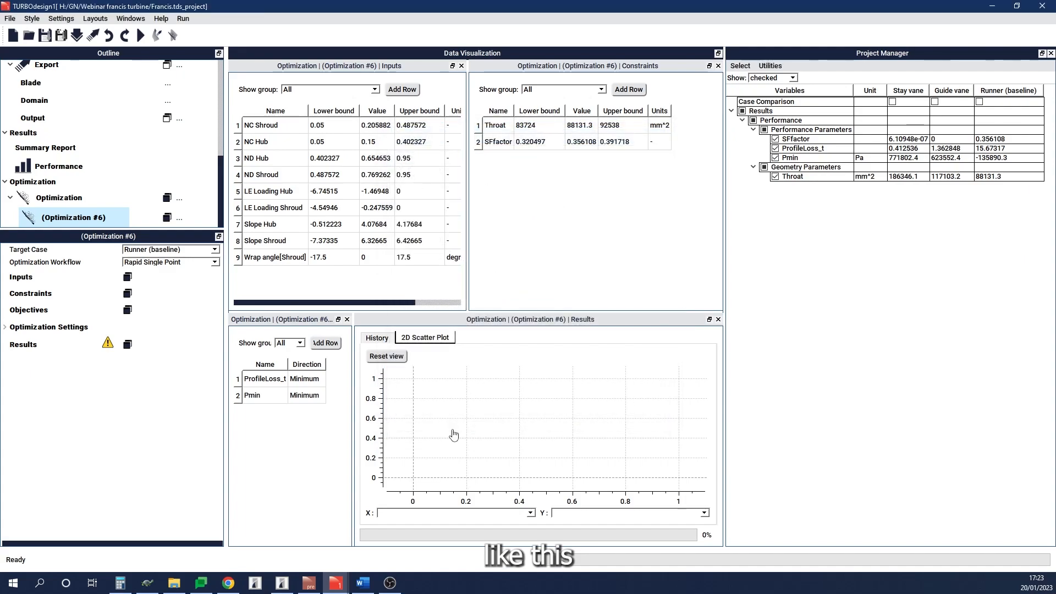
Step: Set the direction of the Pmin objective to Maximum
{"action": "double_click", "coordinate": [315, 397]}
{"action": "left_click", "coordinate": [319, 396]}
{"action": "left_click", "coordinate": [308, 412]}
{"action": "left_click", "coordinate": [312, 441]}
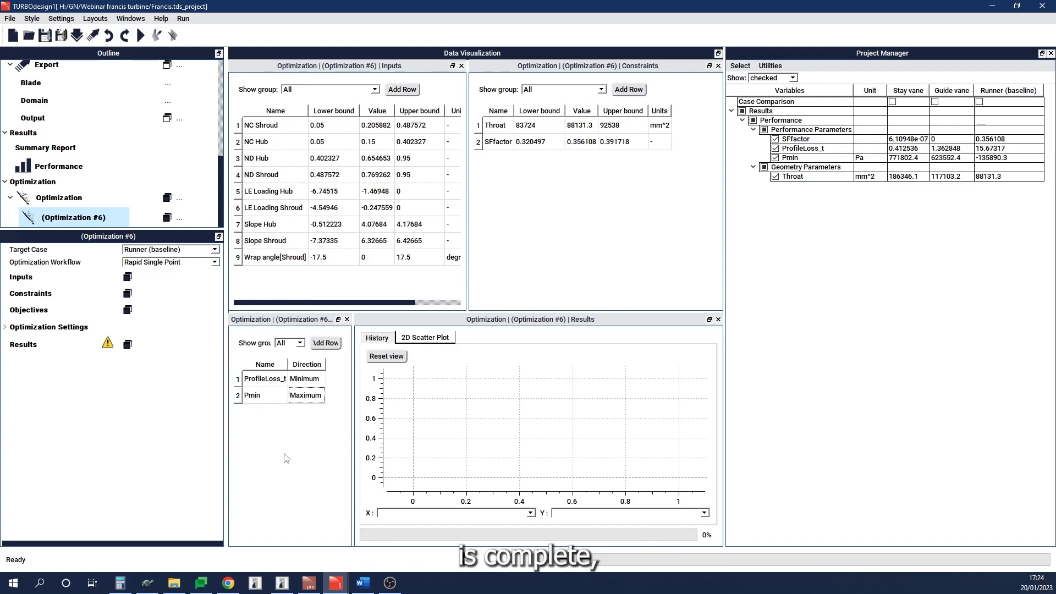
Step: Run the optimization and view its solutions in the scatter plot of ProfileLoss_t against Pmin
{"action": "left_click", "coordinate": [179, 219]}
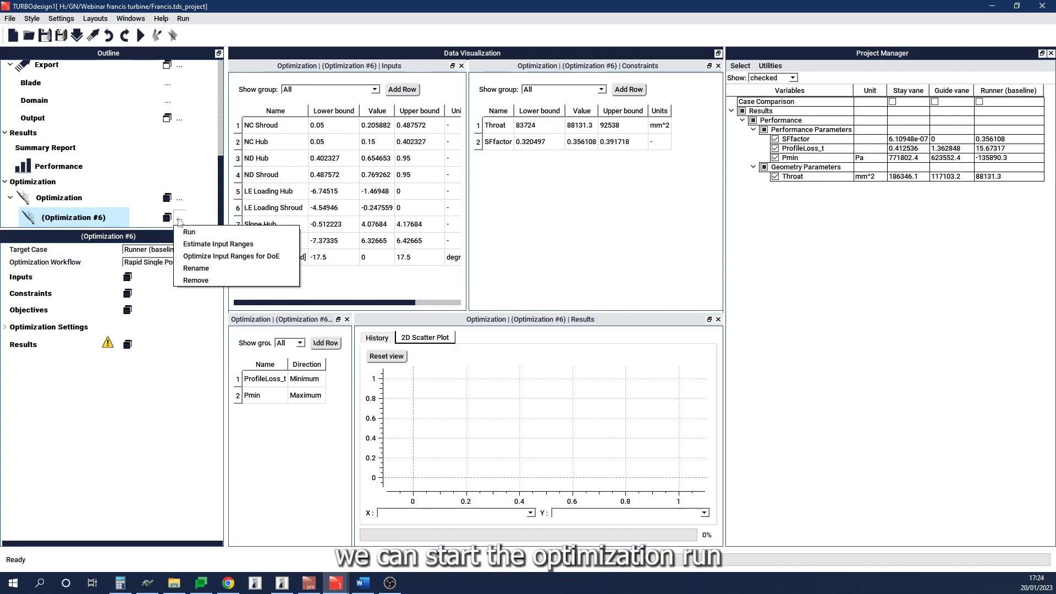
{"action": "left_click", "coordinate": [210, 233]}
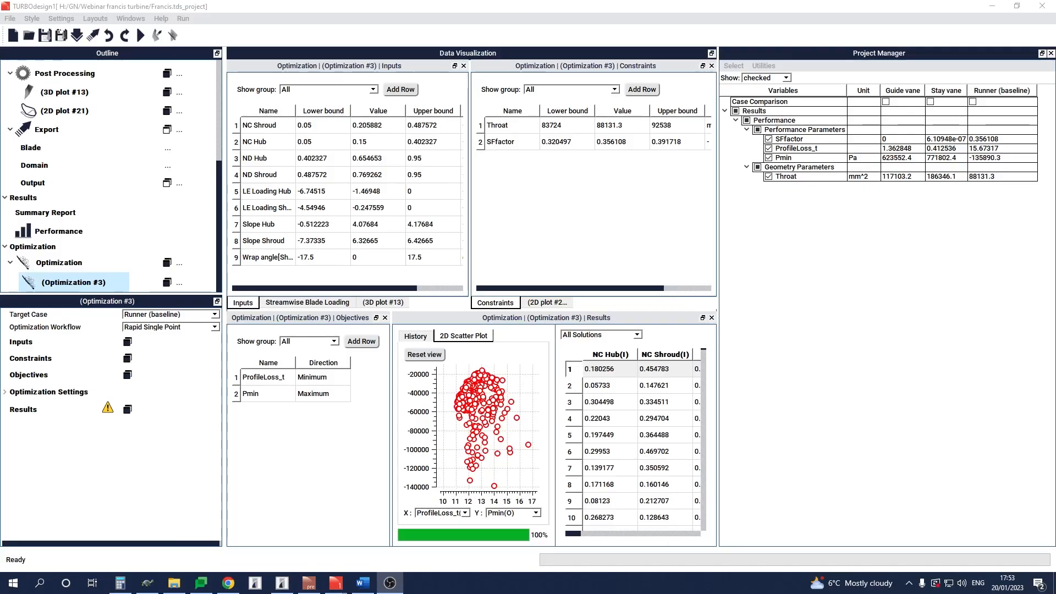
{"action": "left_click", "coordinate": [843, 402]}
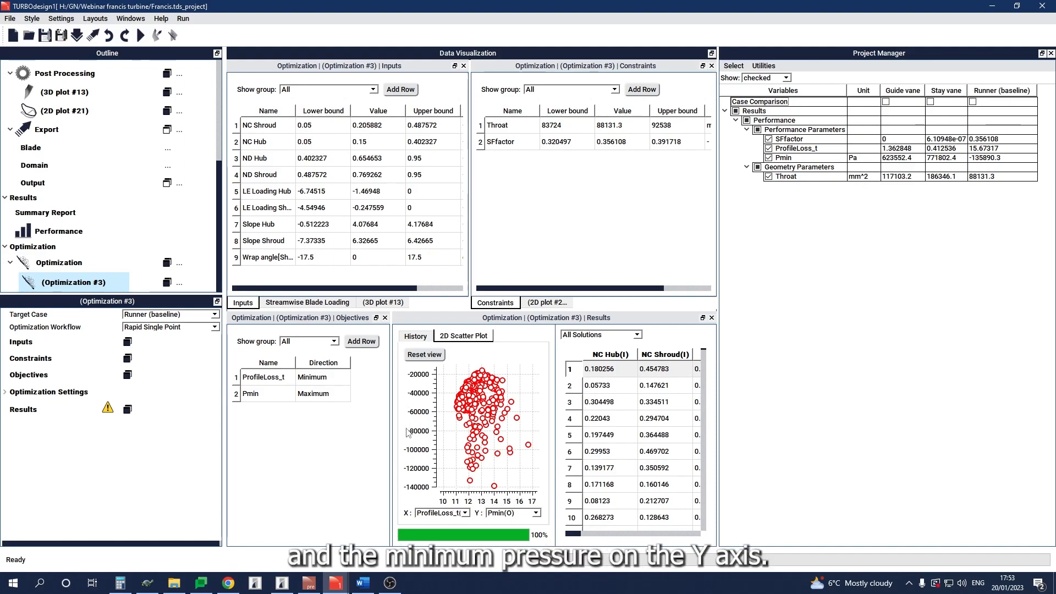
{"action": "left_click_drag", "start_coordinate": [513, 440], "coordinate": [510, 440]}
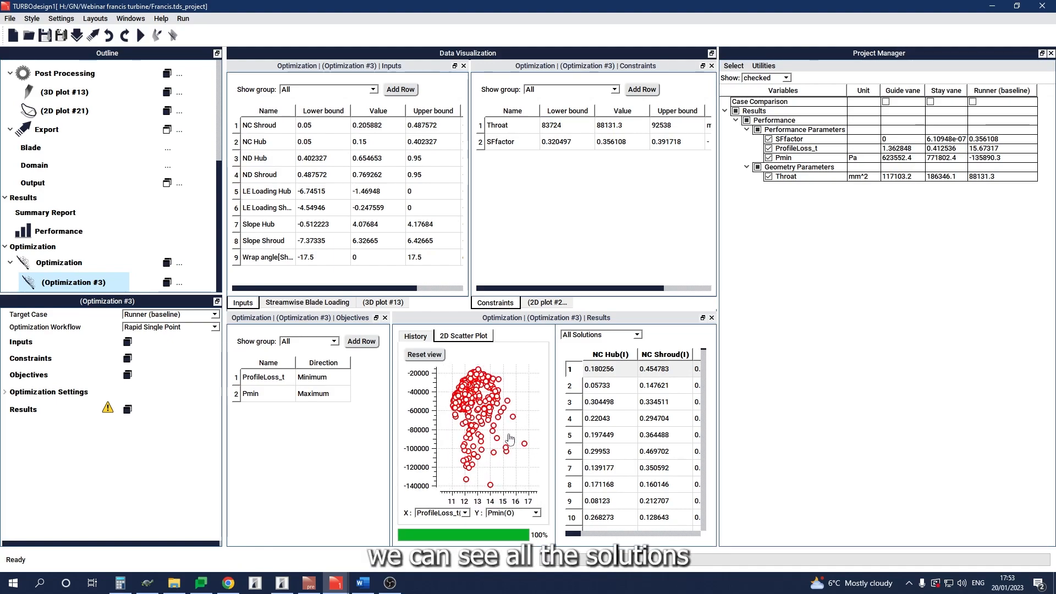
Step: Filter the optimization results to the convergent solutions and then to the feasible solutions
{"action": "left_click", "coordinate": [599, 335]}
{"action": "left_click", "coordinate": [612, 353]}
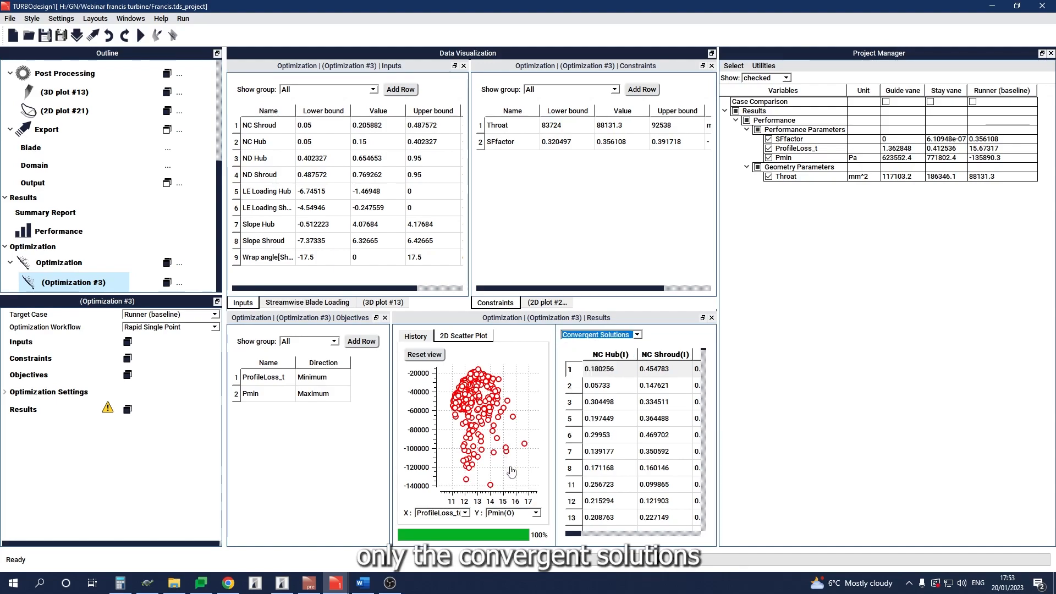
{"action": "left_click", "coordinate": [595, 336]}
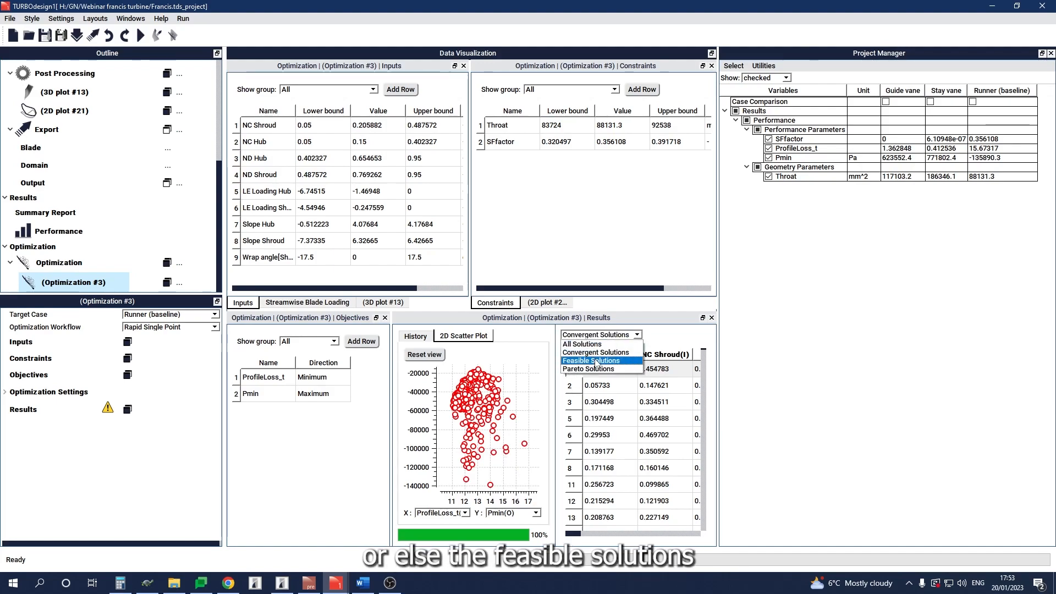
{"action": "left_click", "coordinate": [593, 361]}
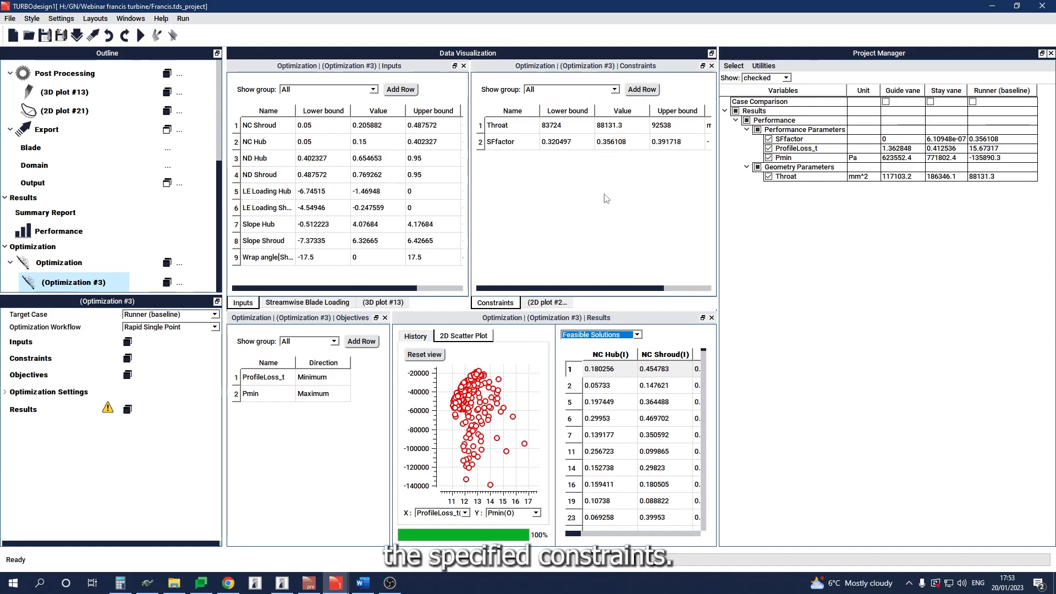
Step: Show only the Pareto solutions and reset the scatter plot view to fit them
{"action": "left_click", "coordinate": [605, 336]}
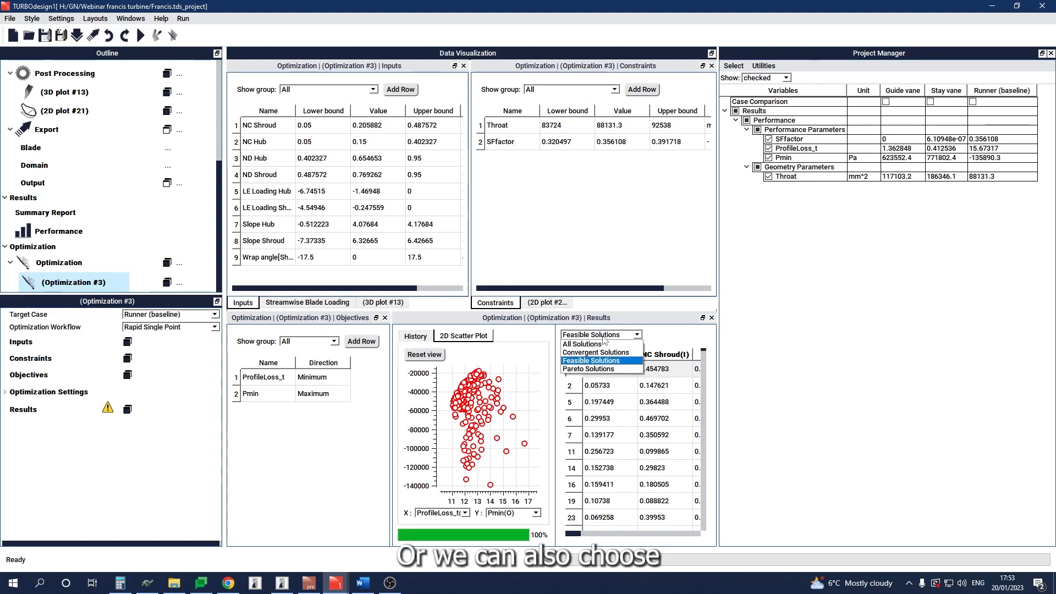
{"action": "left_click", "coordinate": [594, 369]}
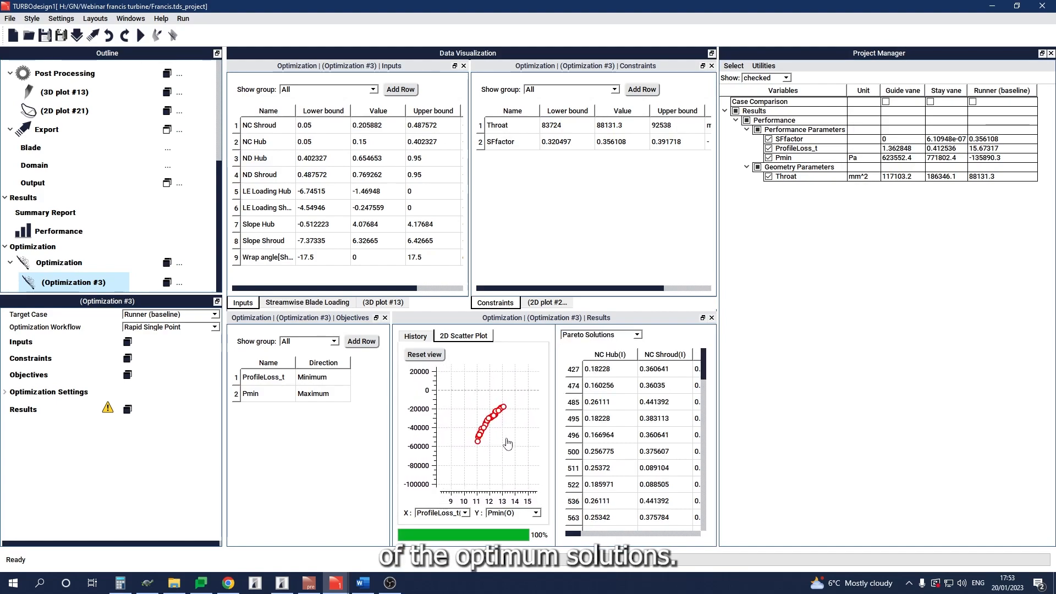
{"action": "left_click", "coordinate": [434, 355]}
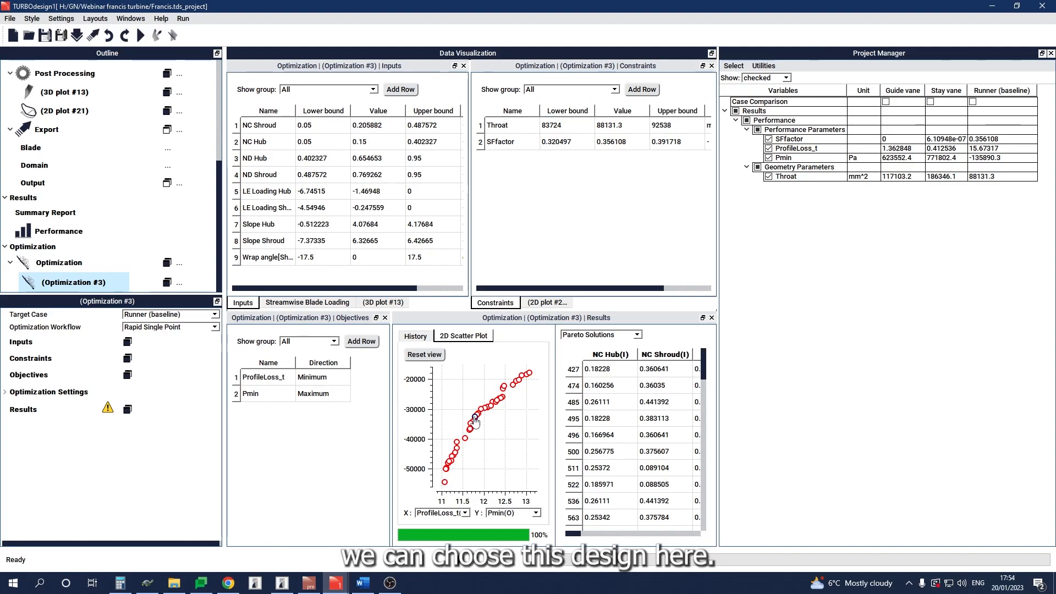
Step: Analyze Pareto solution 831 as a design case, accepting replacement of the existing TD1 data with its inputs
{"action": "scroll", "coordinate": [649, 415], "scroll_direction": "down", "scroll_amount": 2}
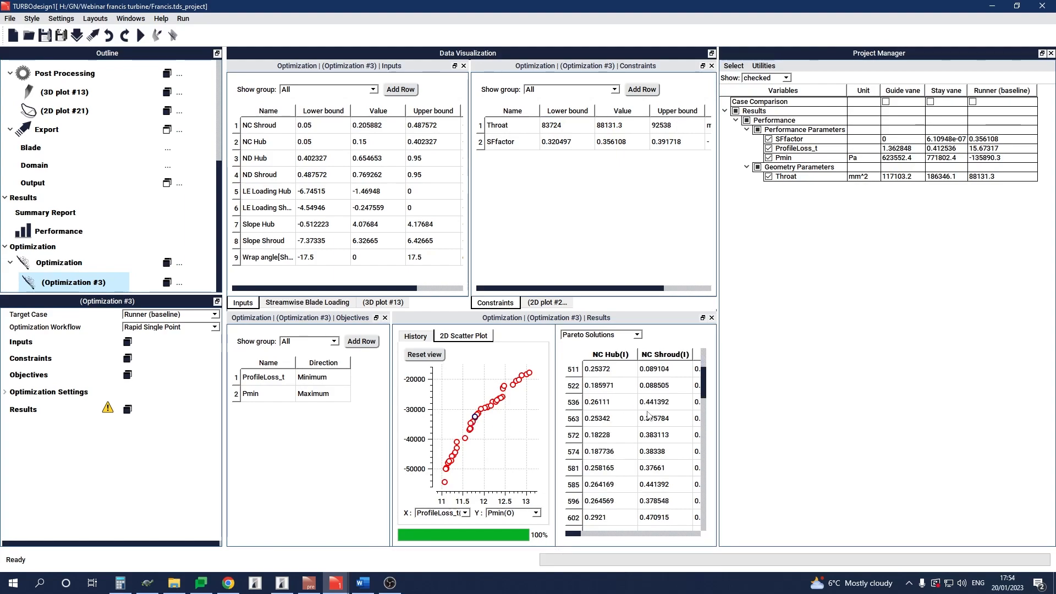
{"action": "scroll", "coordinate": [649, 415], "scroll_direction": "down", "scroll_amount": 10}
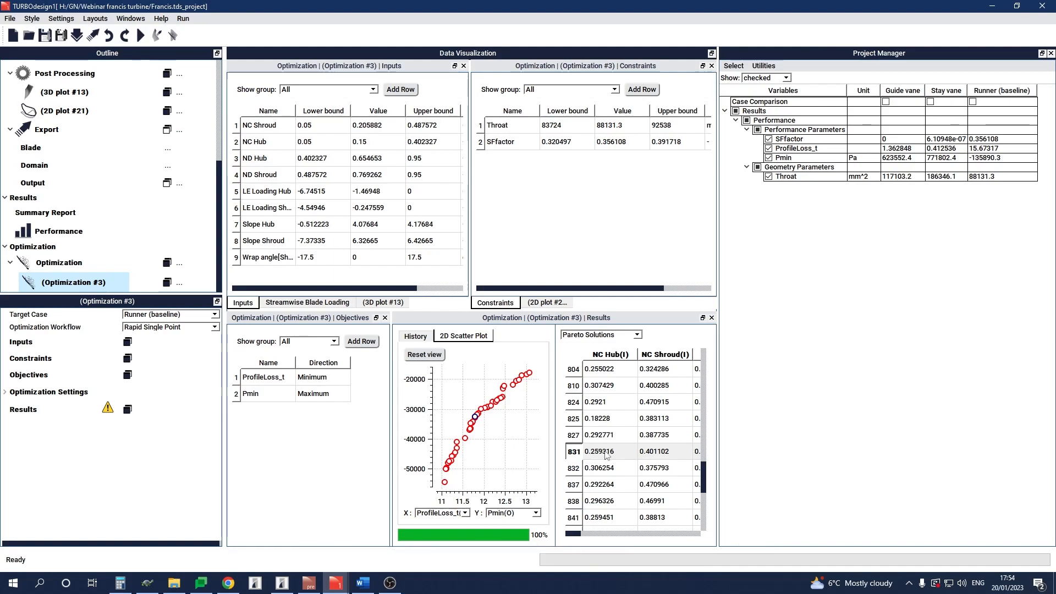
{"action": "right_click", "coordinate": [615, 455]}
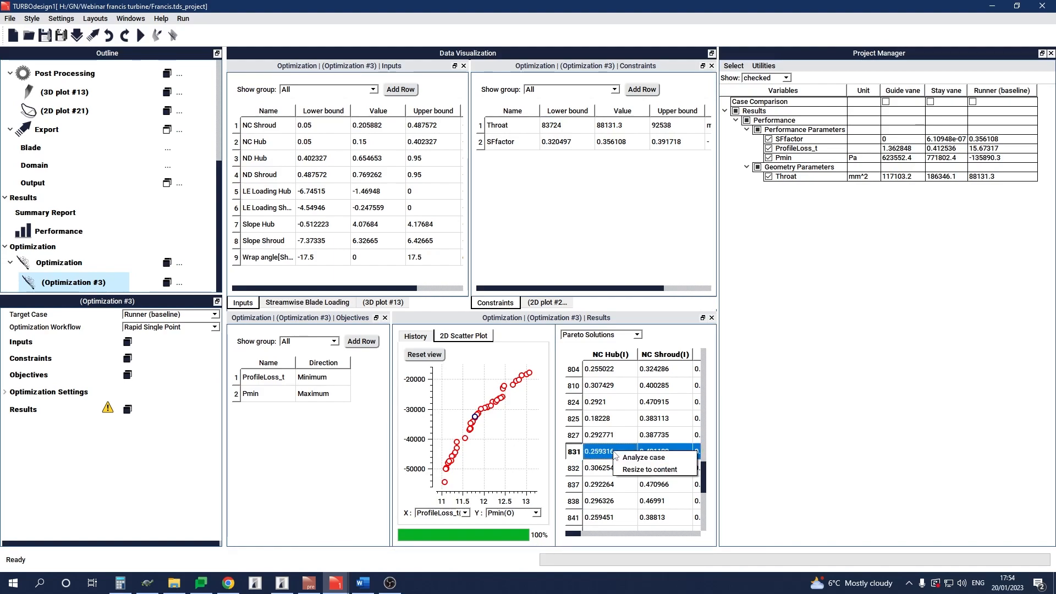
{"action": "left_click", "coordinate": [676, 459]}
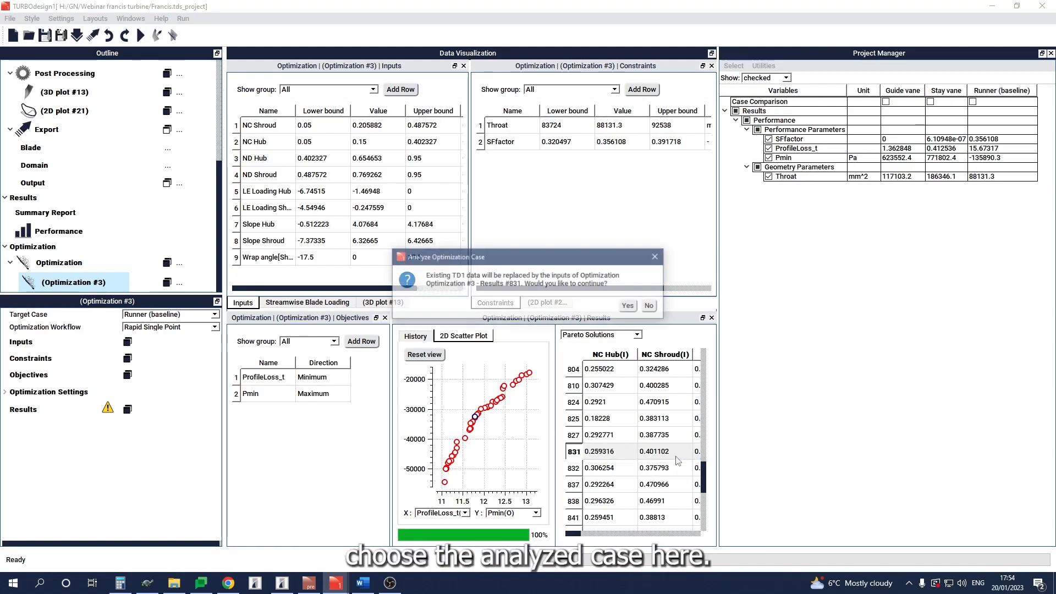
{"action": "left_click", "coordinate": [629, 307]}
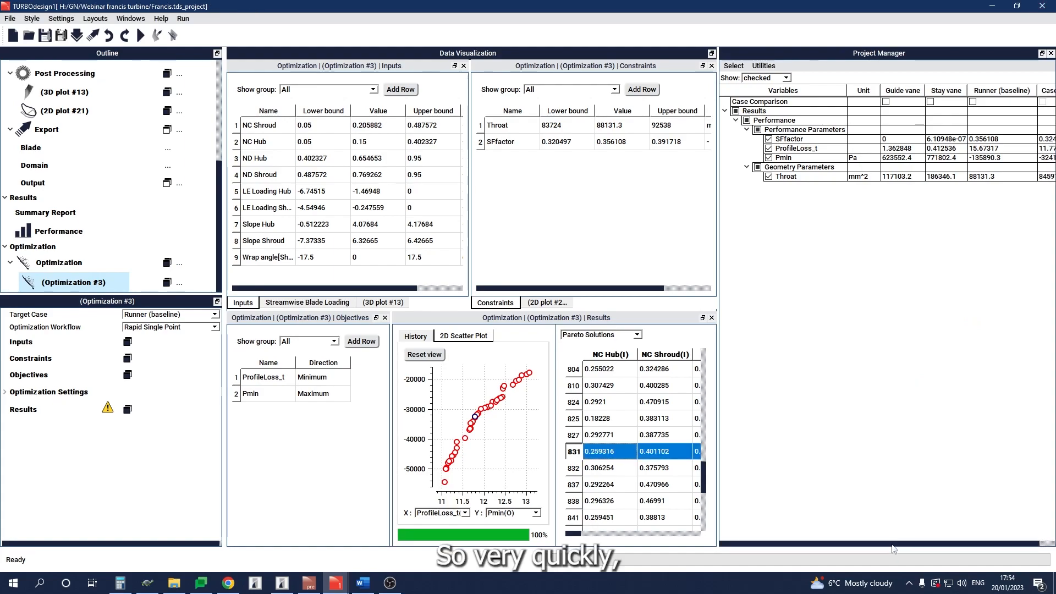
Step: Rename Case 50 in the project's case comparison table as "Runner (optimized)"
{"action": "left_click_drag", "start_coordinate": [892, 544], "coordinate": [943, 543]}
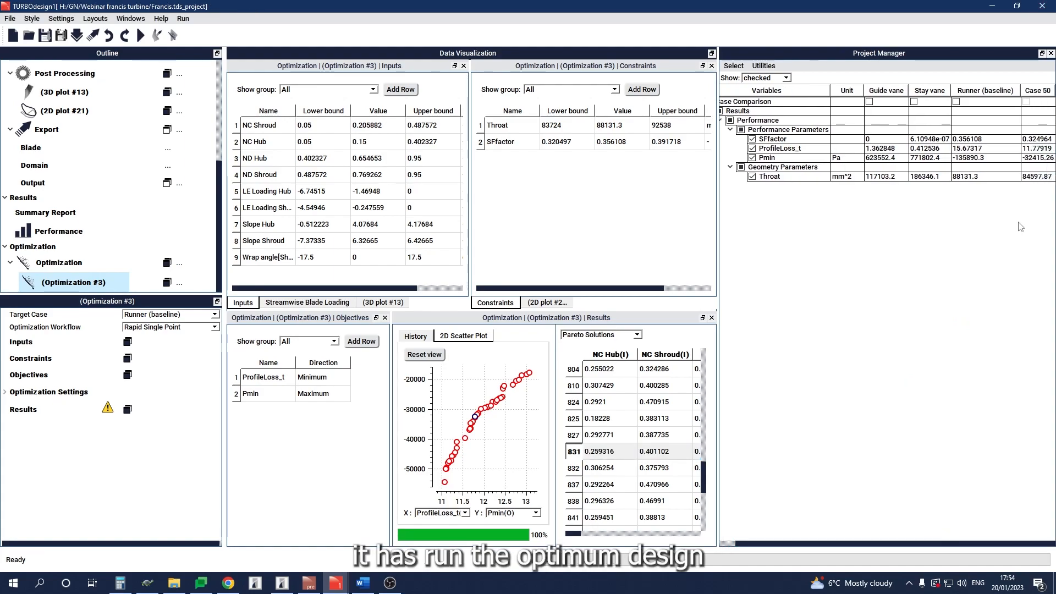
{"action": "right_click", "coordinate": [1023, 90]}
{"action": "left_click", "coordinate": [1022, 100]}
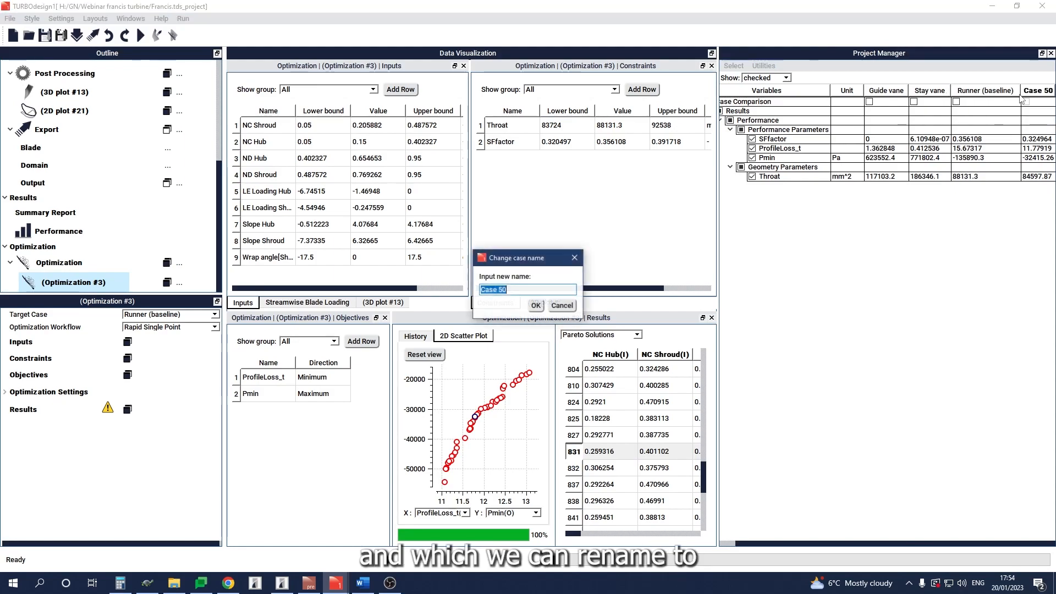
{"action": "type", "text": "Runner ("}
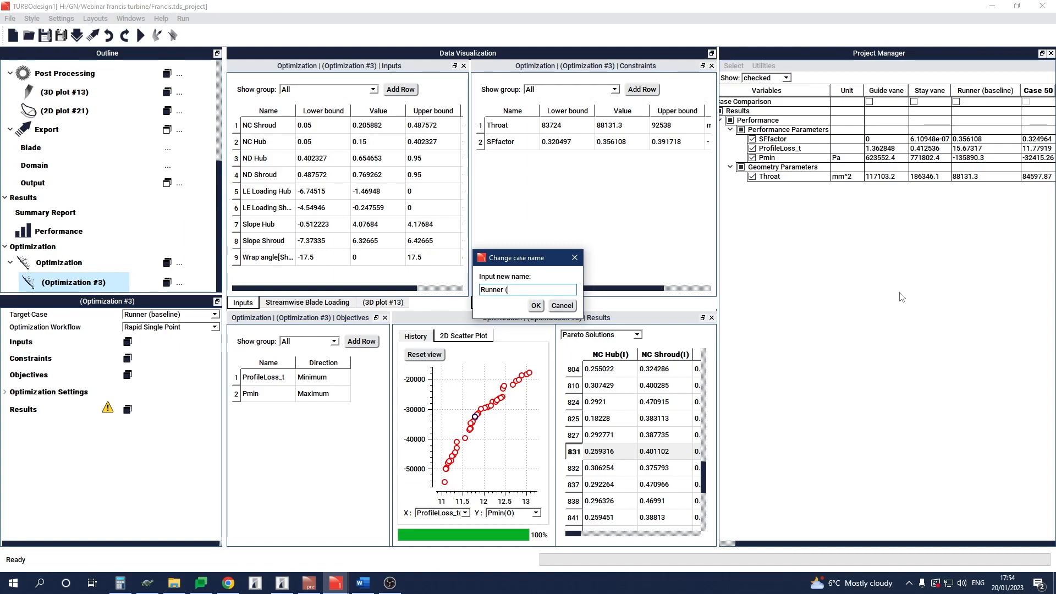
{"action": "type", "text": "optim"}
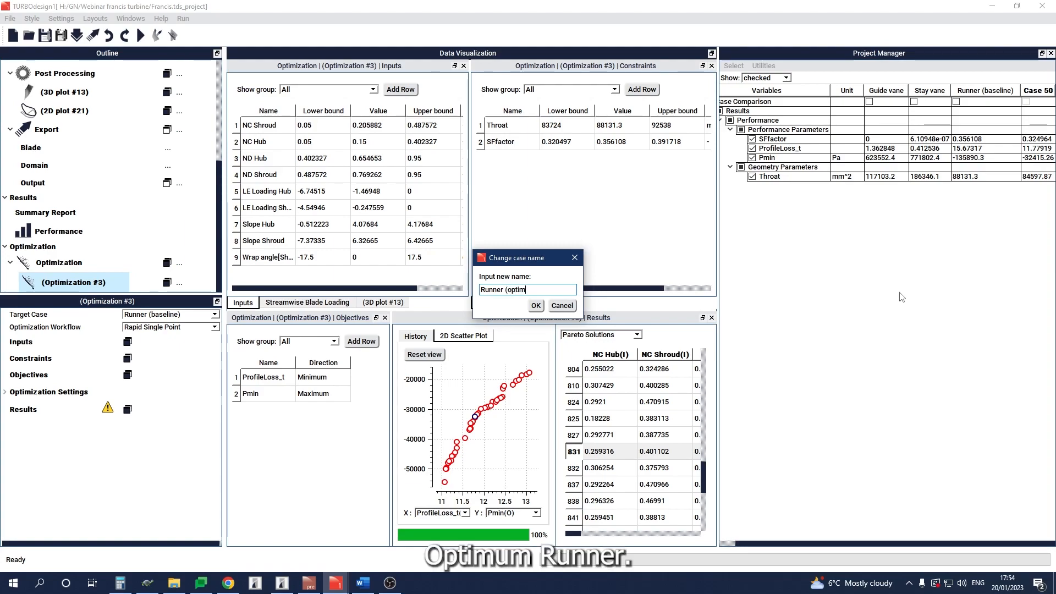
{"action": "type", "text": "ized"}
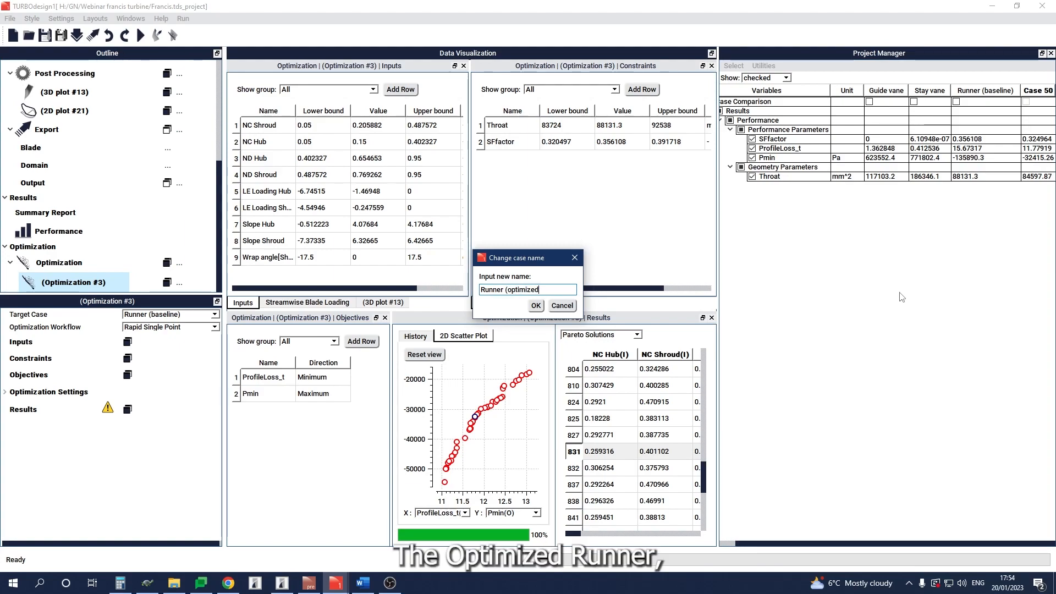
{"action": "key", "text": "Return"}
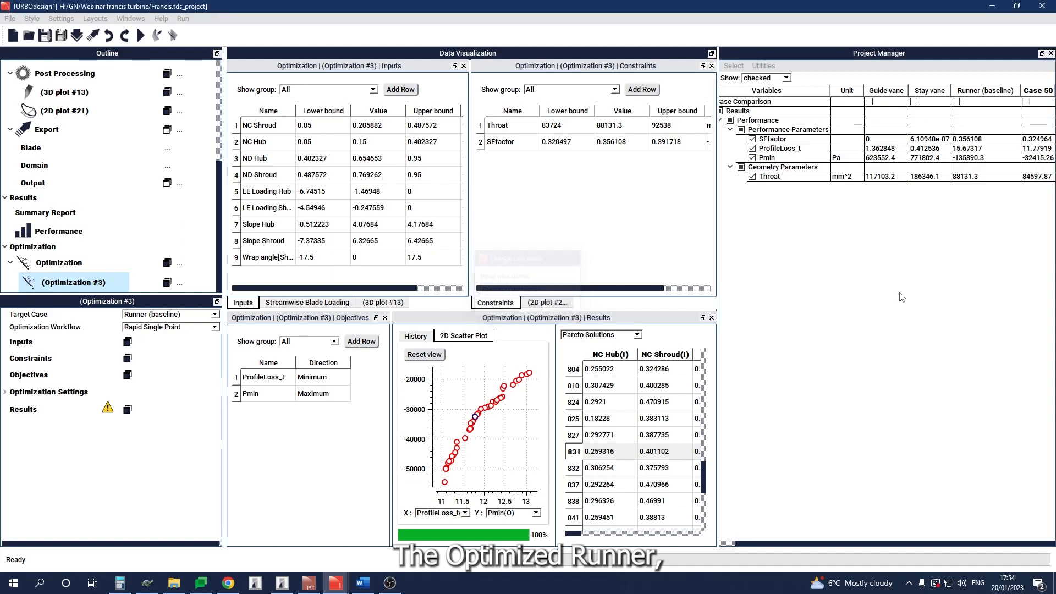
Step: Show the streamwise blade loading of the current design and add Runner (baseline) to the case comparison
{"action": "left_click_drag", "start_coordinate": [930, 546], "coordinate": [965, 547]}
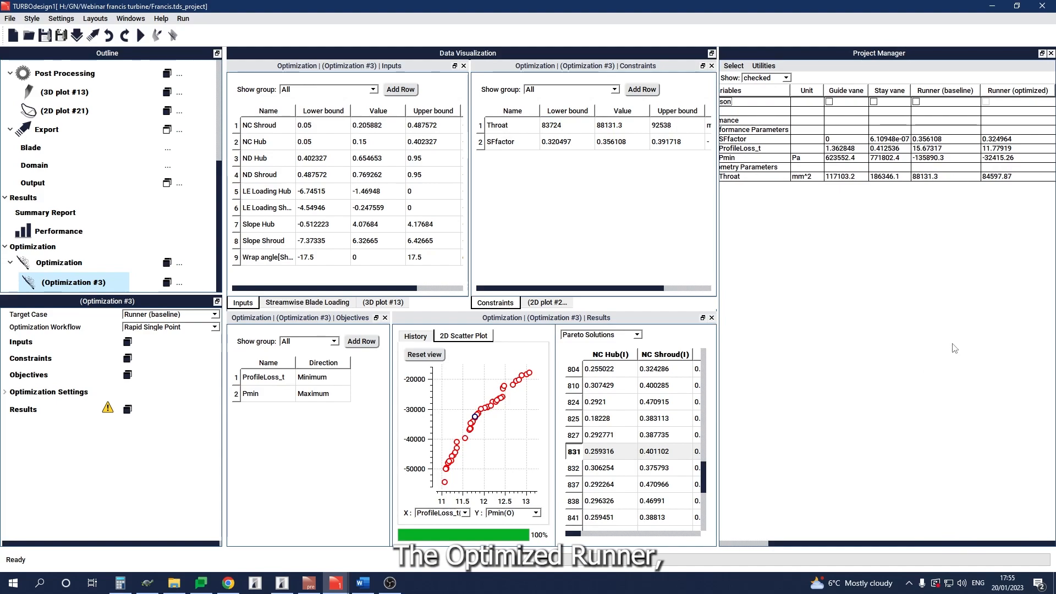
{"action": "left_click_drag", "start_coordinate": [936, 545], "coordinate": [922, 546]}
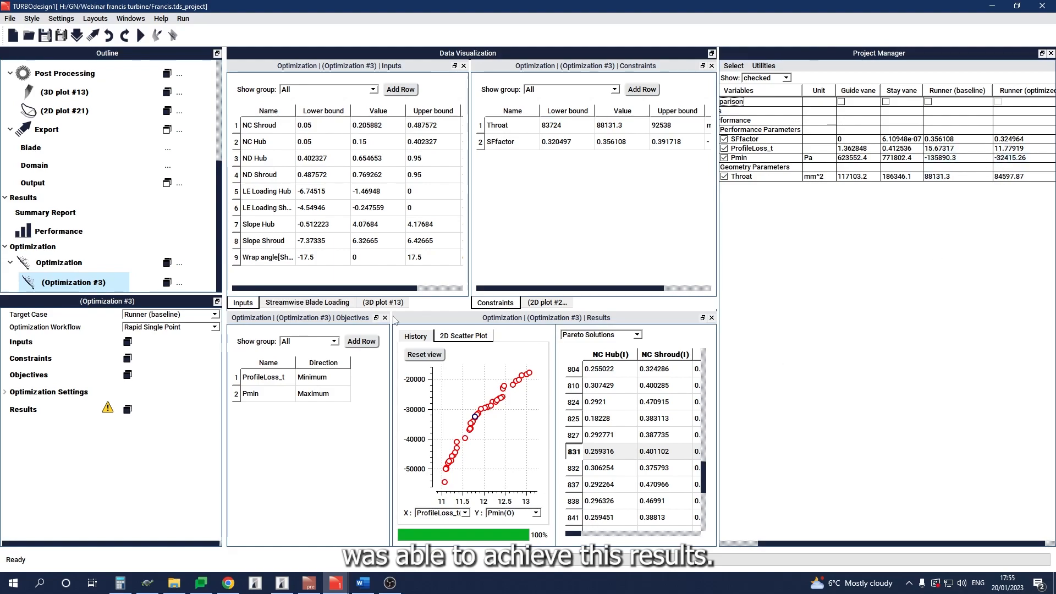
{"action": "left_click", "coordinate": [289, 304]}
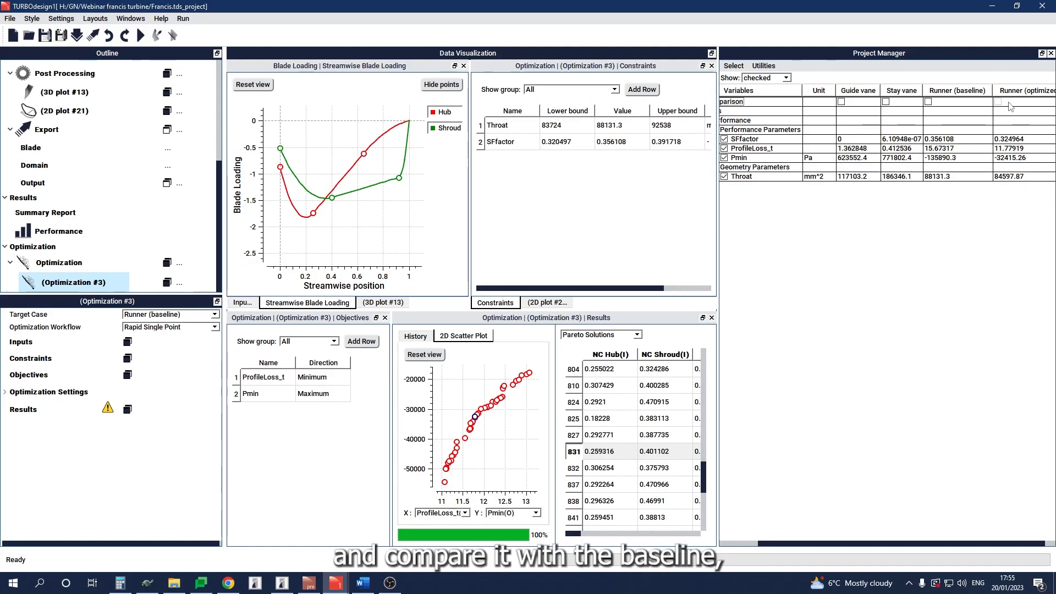
{"action": "left_click", "coordinate": [928, 102]}
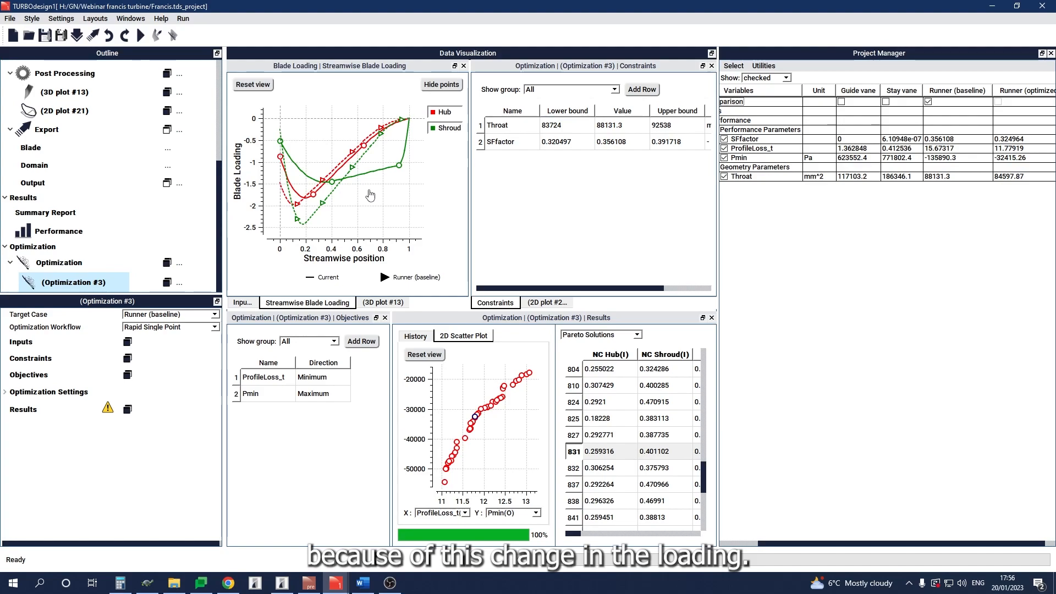
Step: Show the 3D blade geometry and combine the current and baseline plots into one overlaid view
{"action": "left_click", "coordinate": [383, 303]}
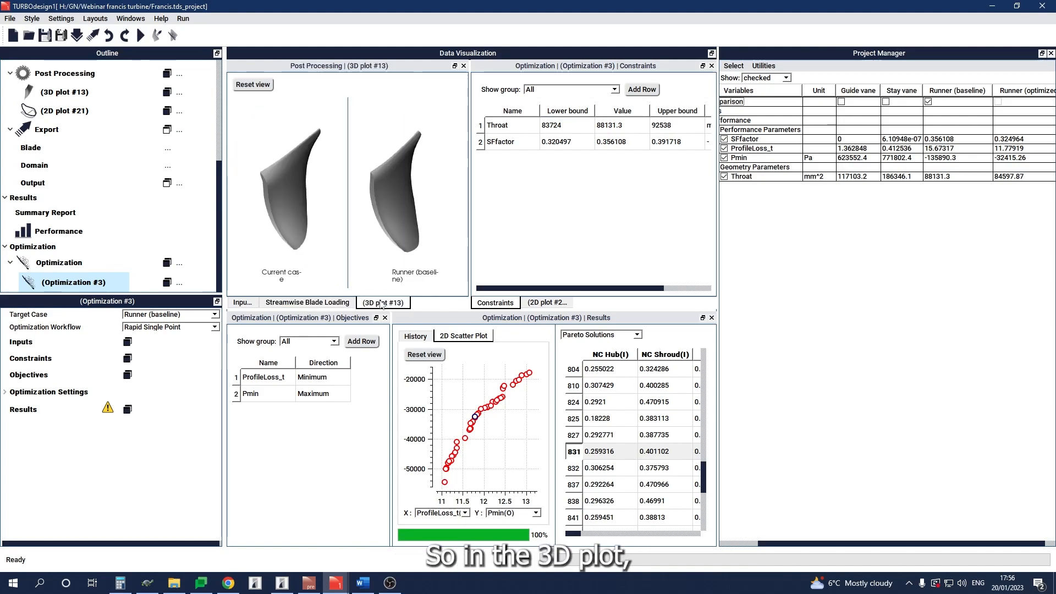
{"action": "left_click_drag", "start_coordinate": [354, 177], "coordinate": [338, 193]}
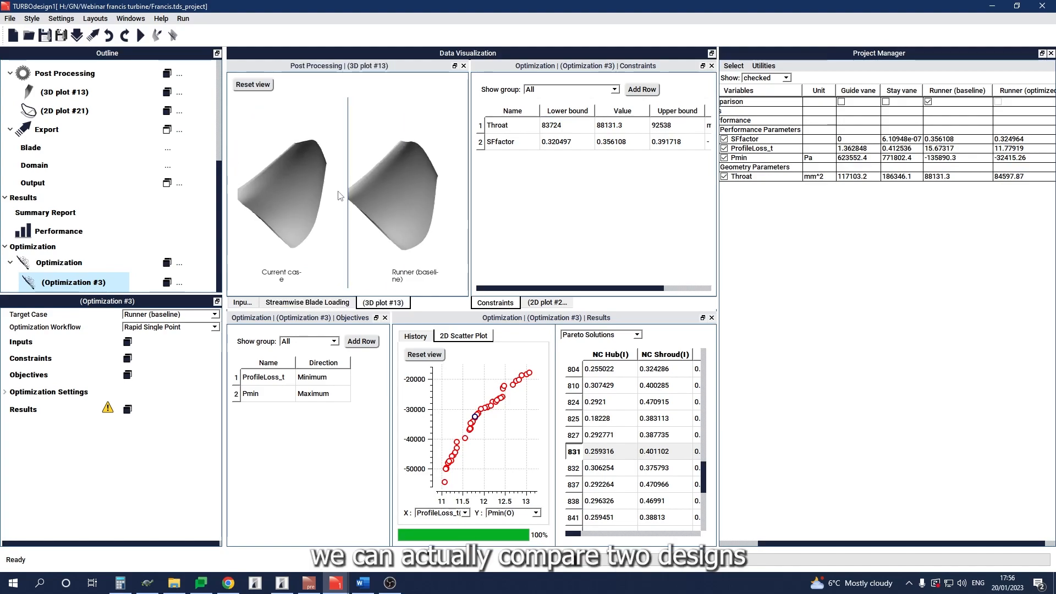
{"action": "left_click", "coordinate": [75, 94]}
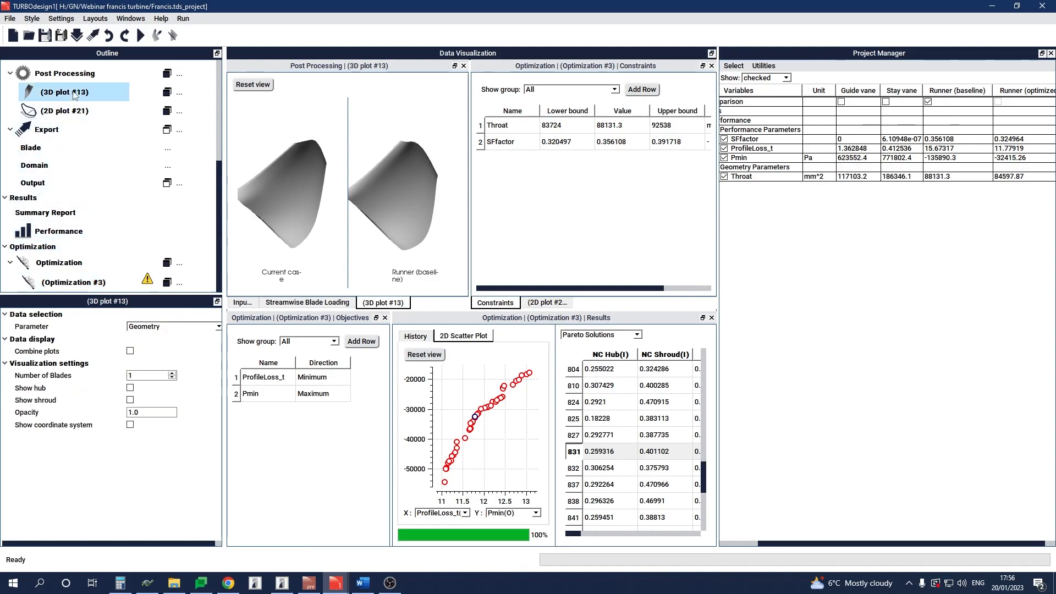
{"action": "left_click", "coordinate": [130, 351]}
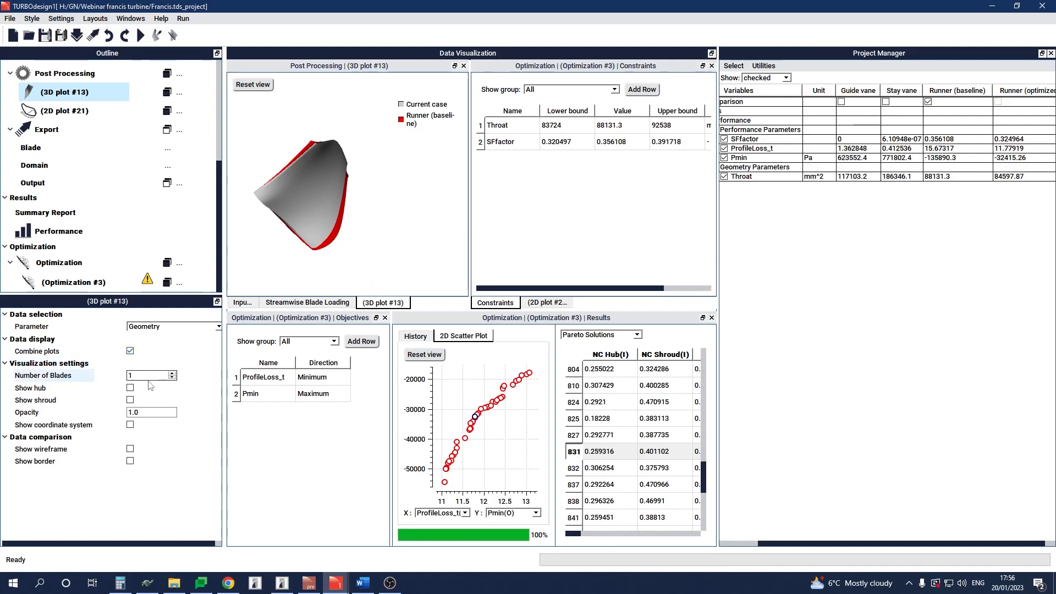
Step: Set the number of blades in the 3D plot to 13 and inspect the overlaid runners from several angles
{"action": "type", "text": "13"}
{"action": "left_click_drag", "start_coordinate": [343, 218], "coordinate": [285, 215]}
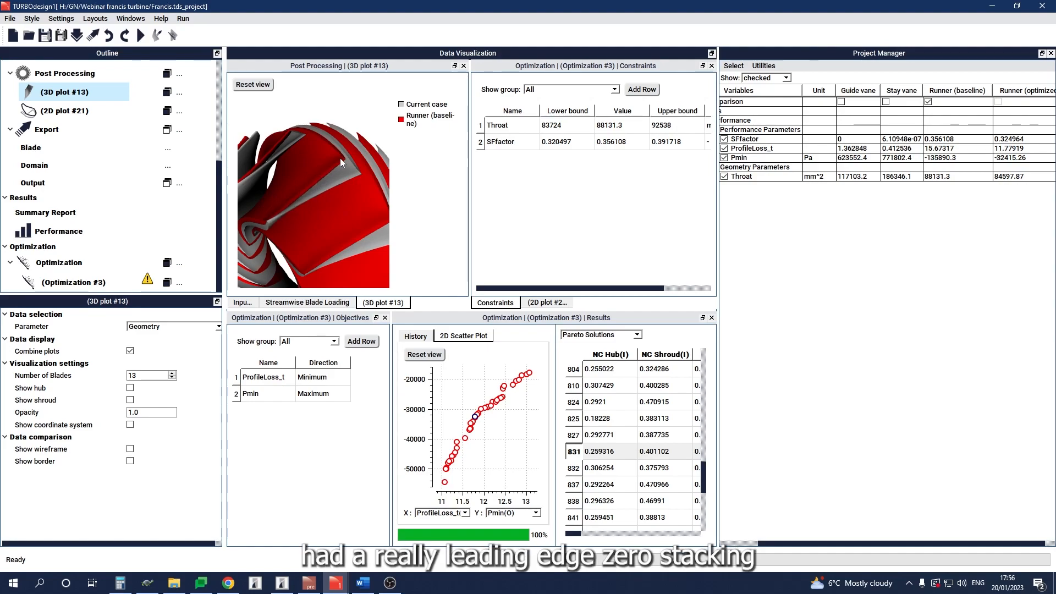
{"action": "left_click_drag", "start_coordinate": [322, 217], "coordinate": [320, 213]}
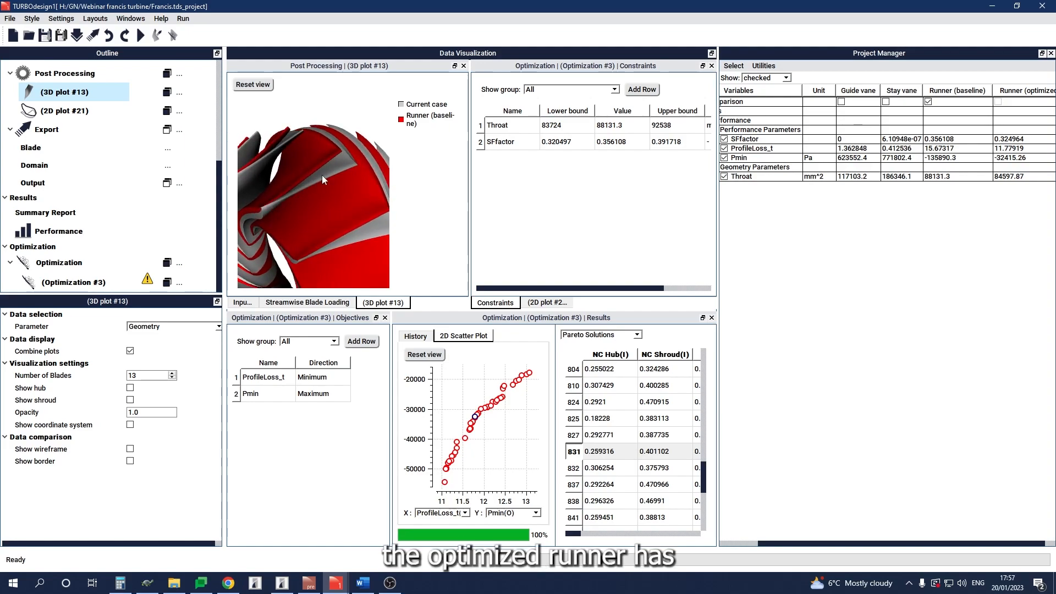
{"action": "left_click_drag", "start_coordinate": [348, 171], "coordinate": [338, 189]}
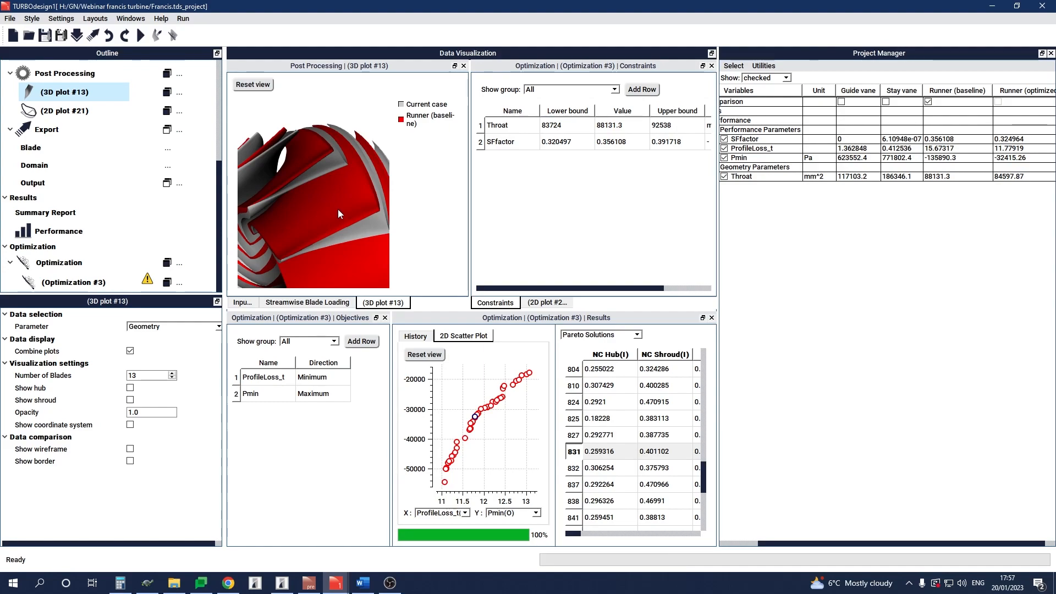
{"action": "mouse_move", "coordinate": [338, 211]}
{"action": "left_mouse_down"}
{"action": "mouse_move", "coordinate": [360, 226]}
{"action": "mouse_move", "coordinate": [342, 235]}
{"action": "mouse_move", "coordinate": [338, 208]}
{"action": "left_mouse_up"}
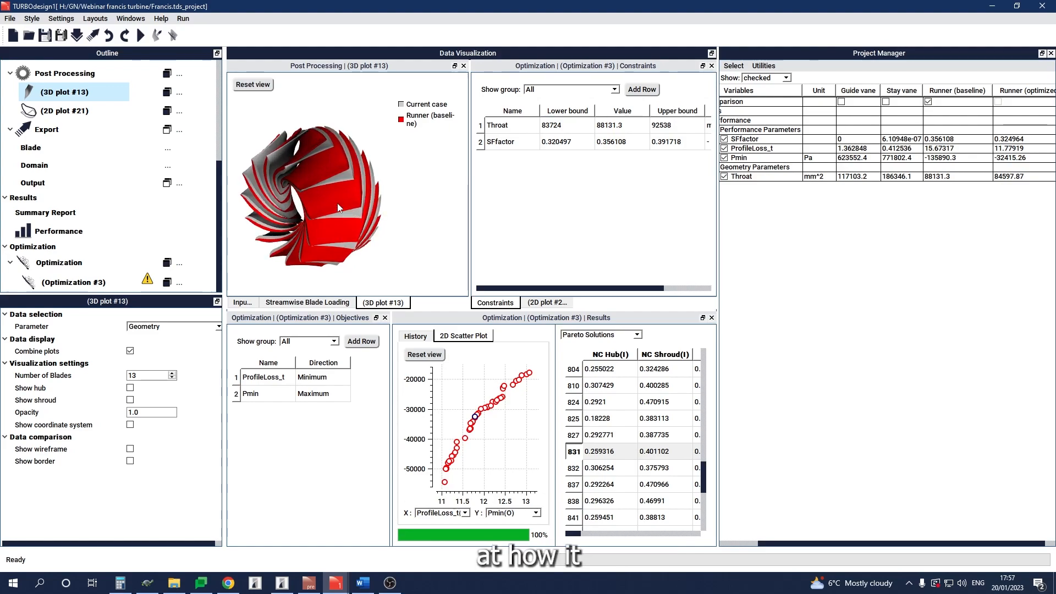
Step: Show the static pressure plot alongside the streamwise blade loading to compare the current design with the baseline
{"action": "left_click", "coordinate": [546, 302]}
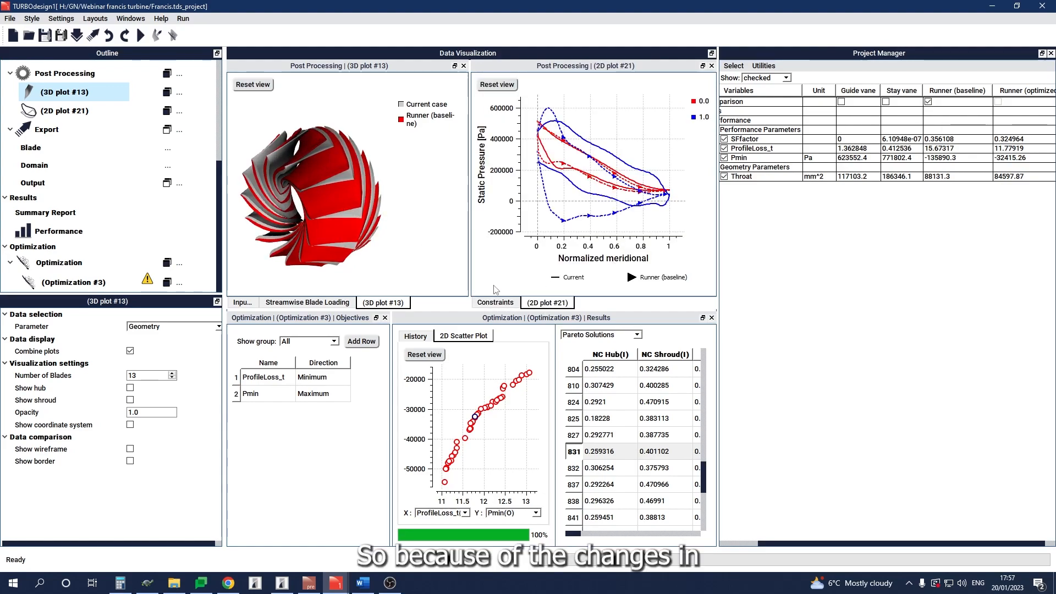
{"action": "left_click", "coordinate": [317, 305]}
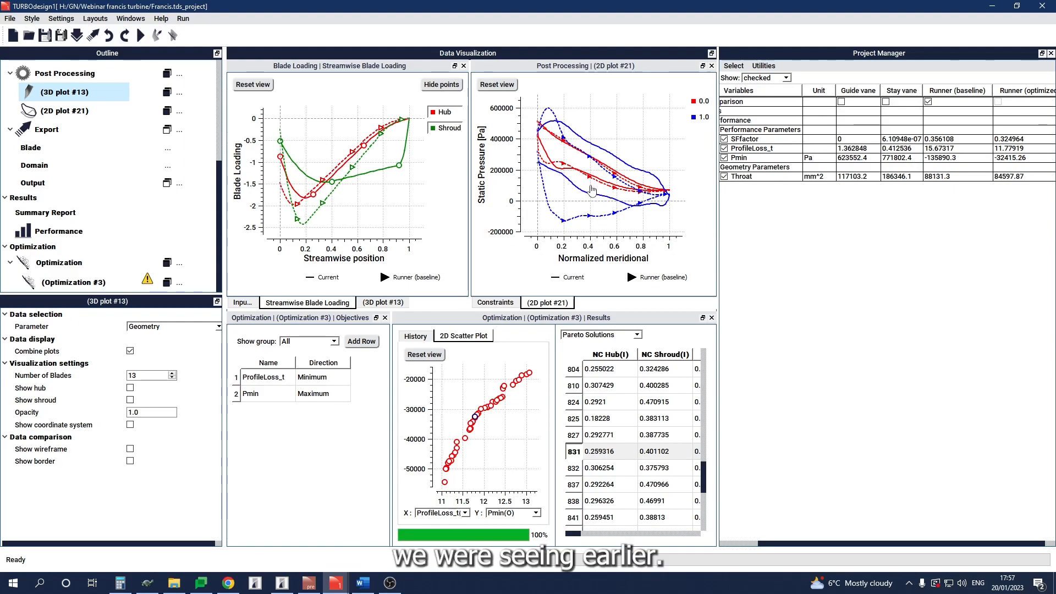
{"action": "left_click", "coordinate": [918, 307]}
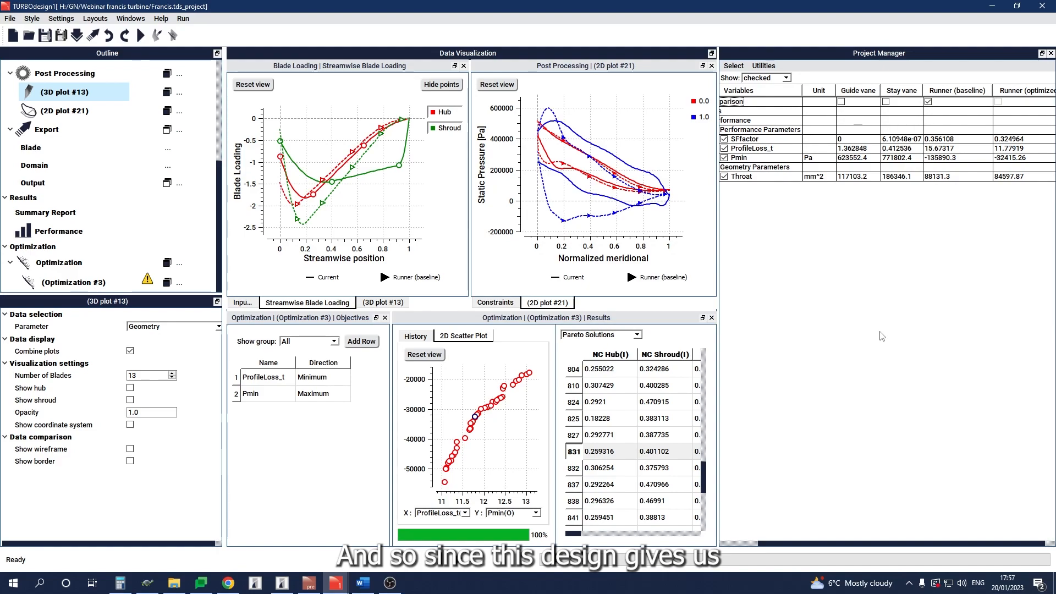